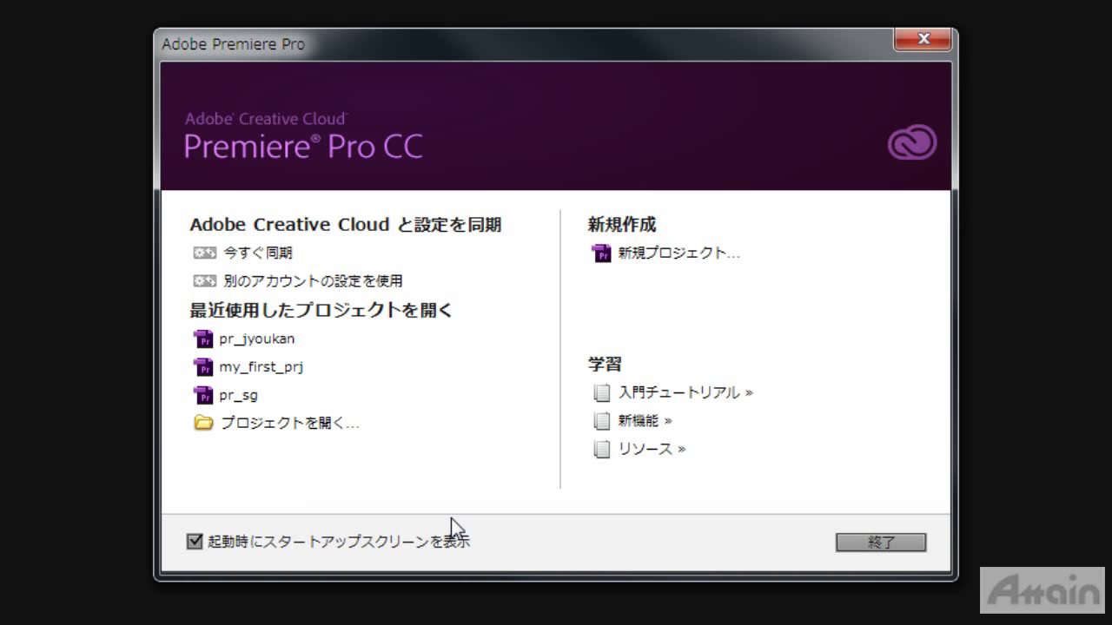
# Open pr_jyoukan.prproj from sample_jyoukan and load sample_a002.mp4 into the Source monitor.
pyautogui.click(292, 425)
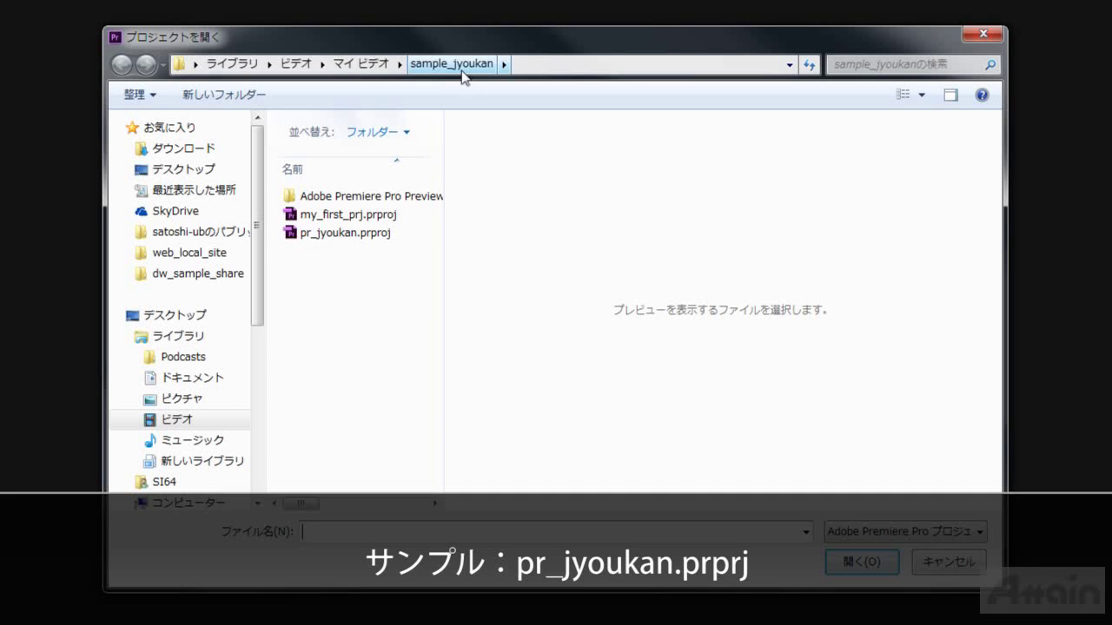
pyautogui.click(347, 235)
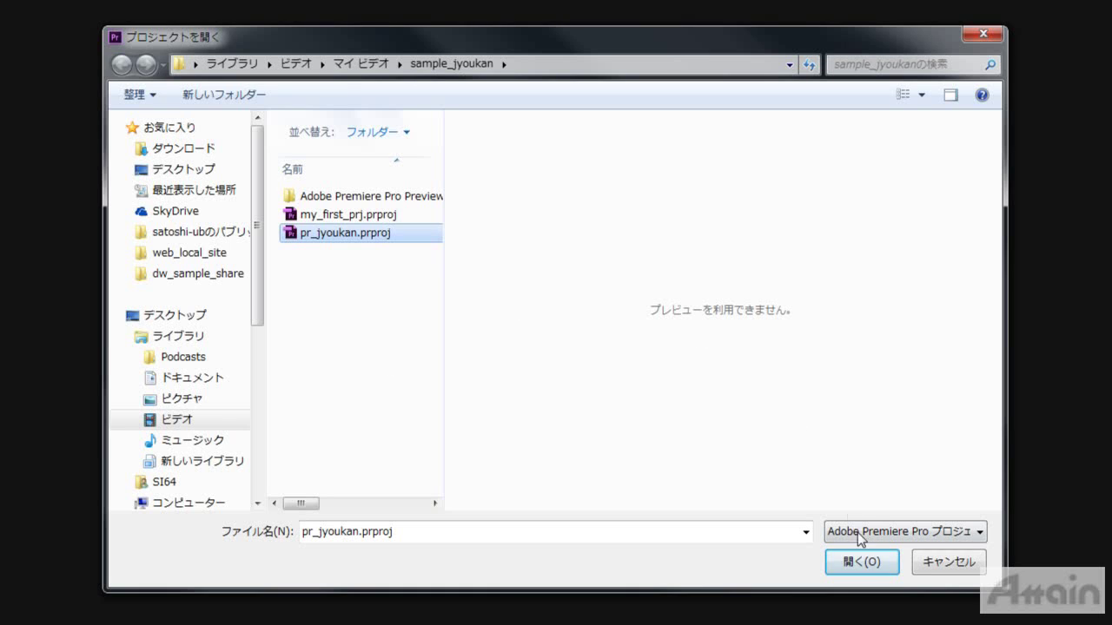
pyautogui.click(864, 563)
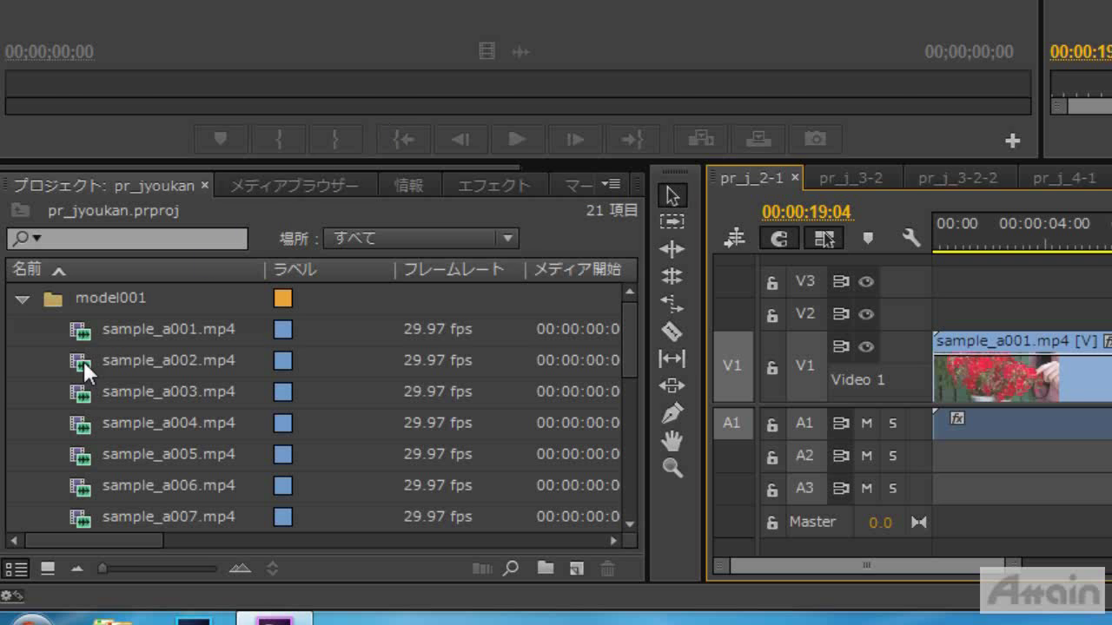
pyautogui.doubleClick(83, 361)
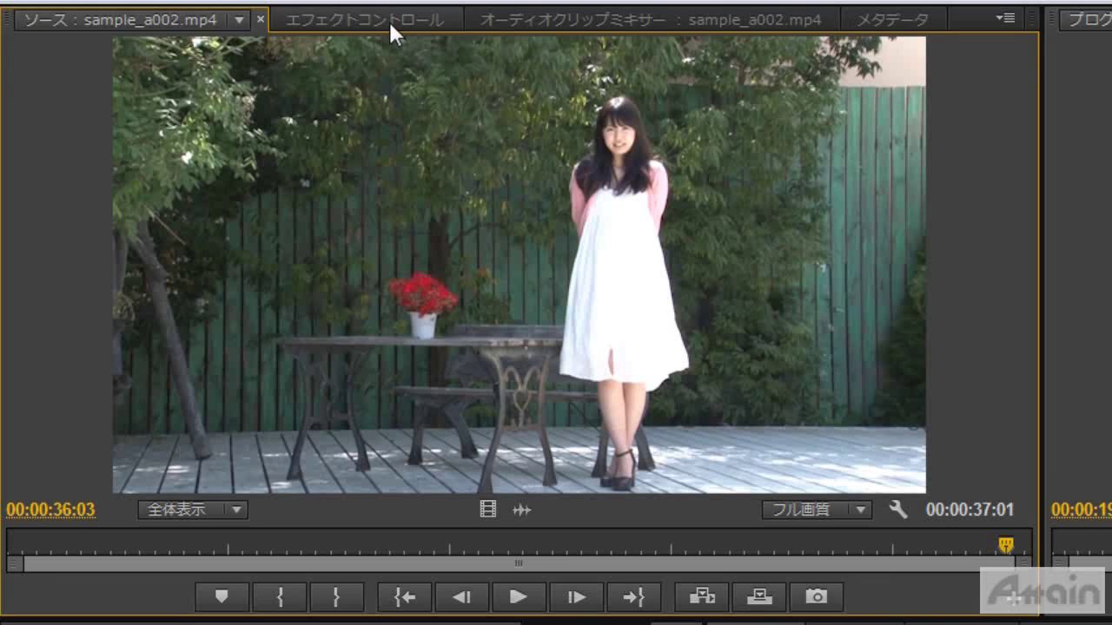
# View the Effect Controls, Audio Clip Mixer and Metadata panels, then return to Source.
pyautogui.click(389, 19)
pyautogui.click(535, 24)
pyautogui.click(888, 21)
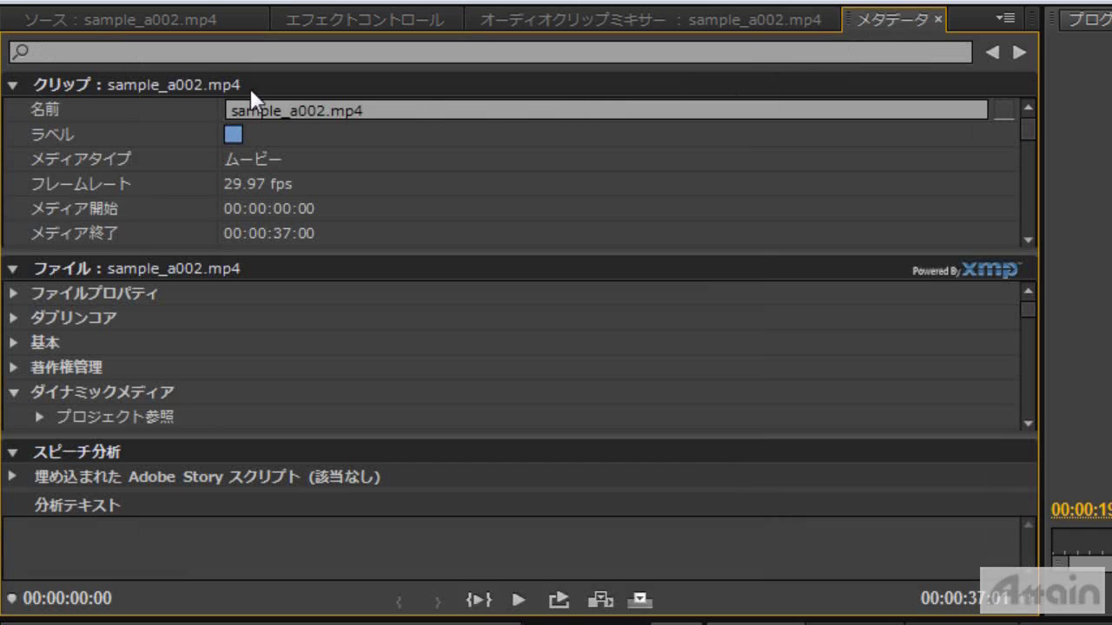
pyautogui.click(146, 25)
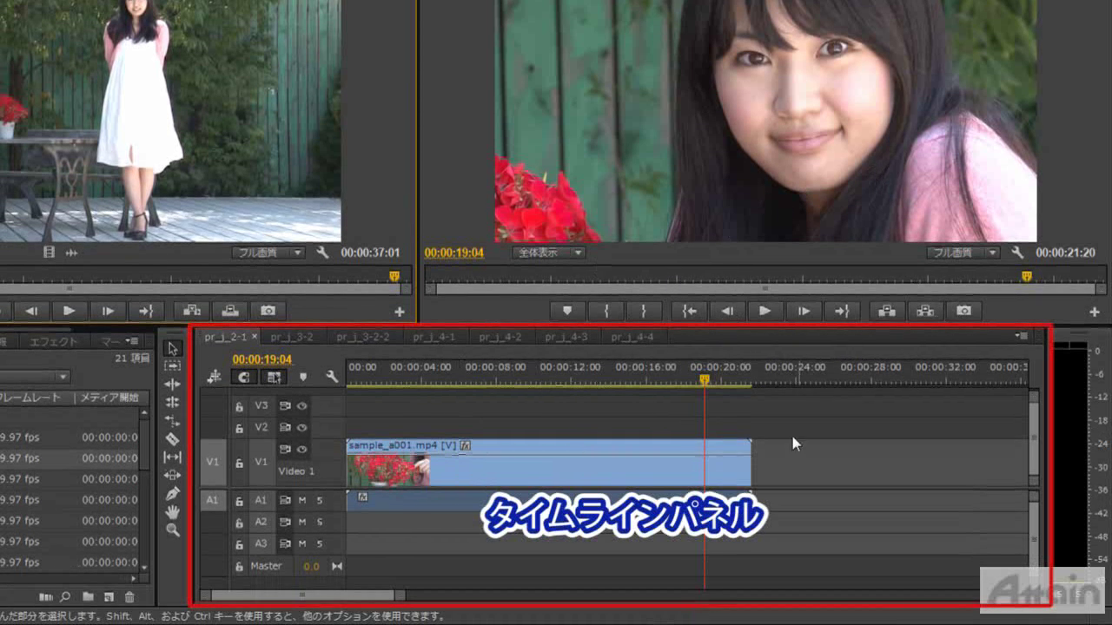
pyautogui.moveTo(722, 479)
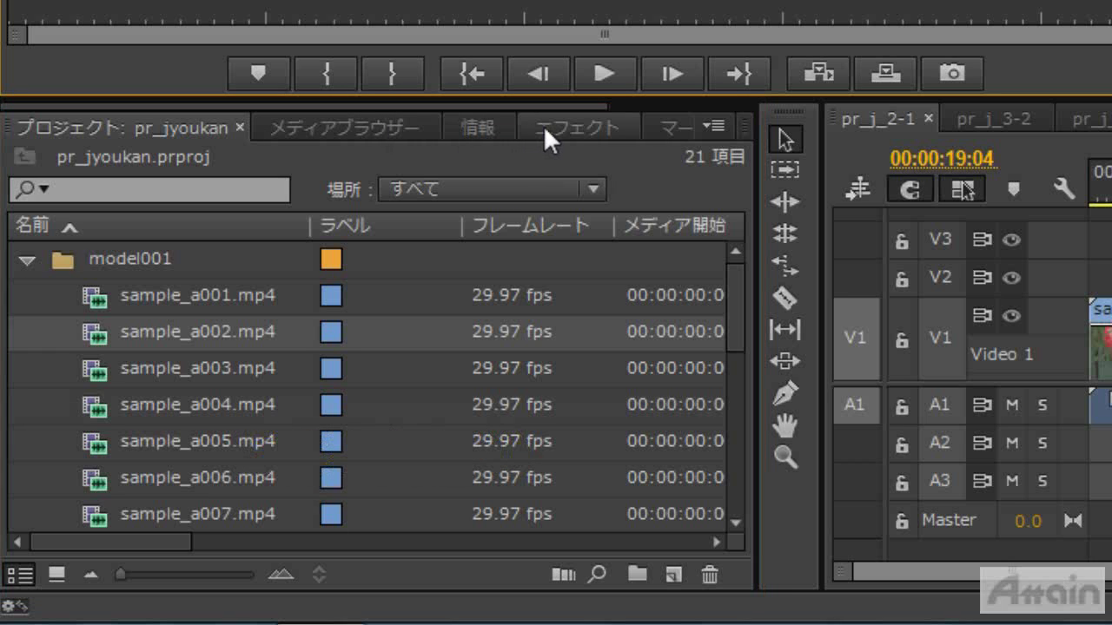
pyautogui.moveTo(536, 102); pyautogui.dragTo(693, 103)
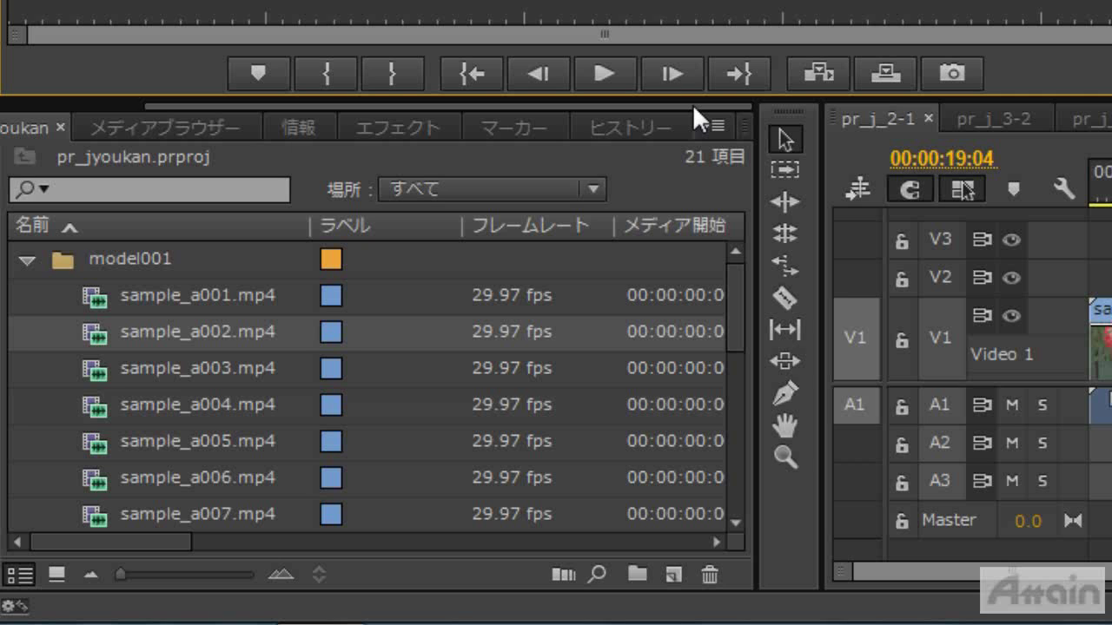
pyautogui.click(232, 126)
pyautogui.click(285, 126)
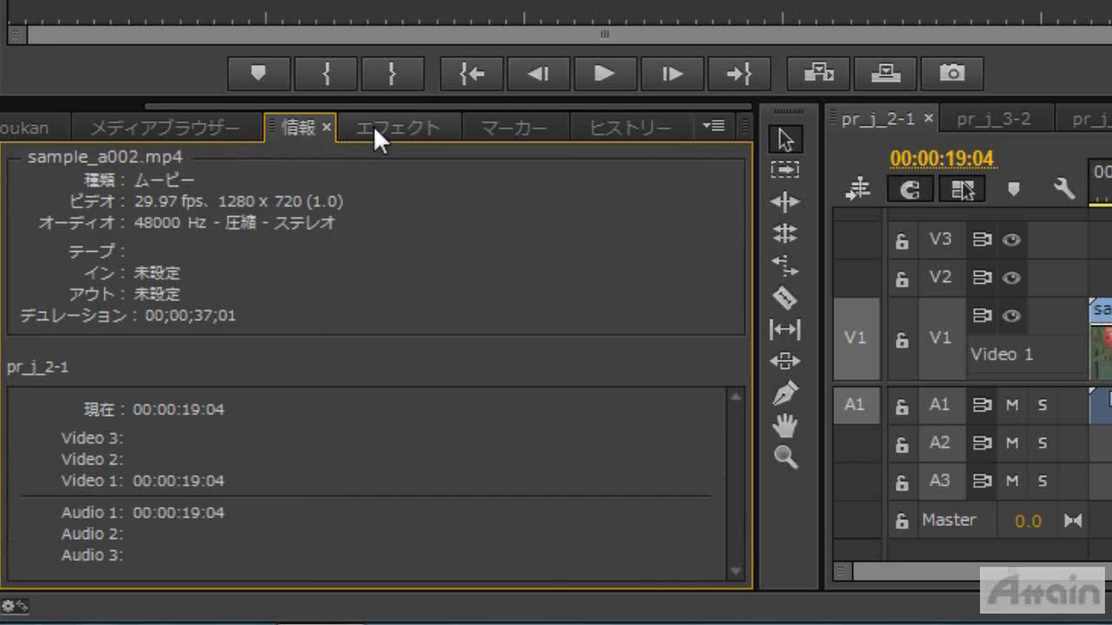
pyautogui.click(376, 127)
pyautogui.click(471, 127)
pyautogui.click(579, 128)
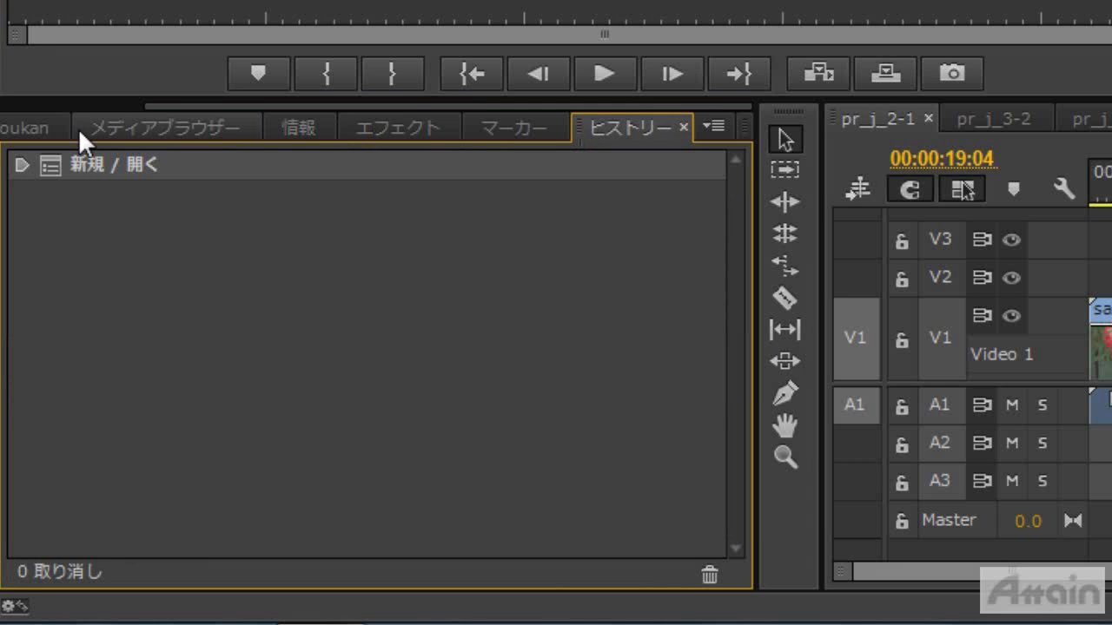
pyautogui.click(40, 130)
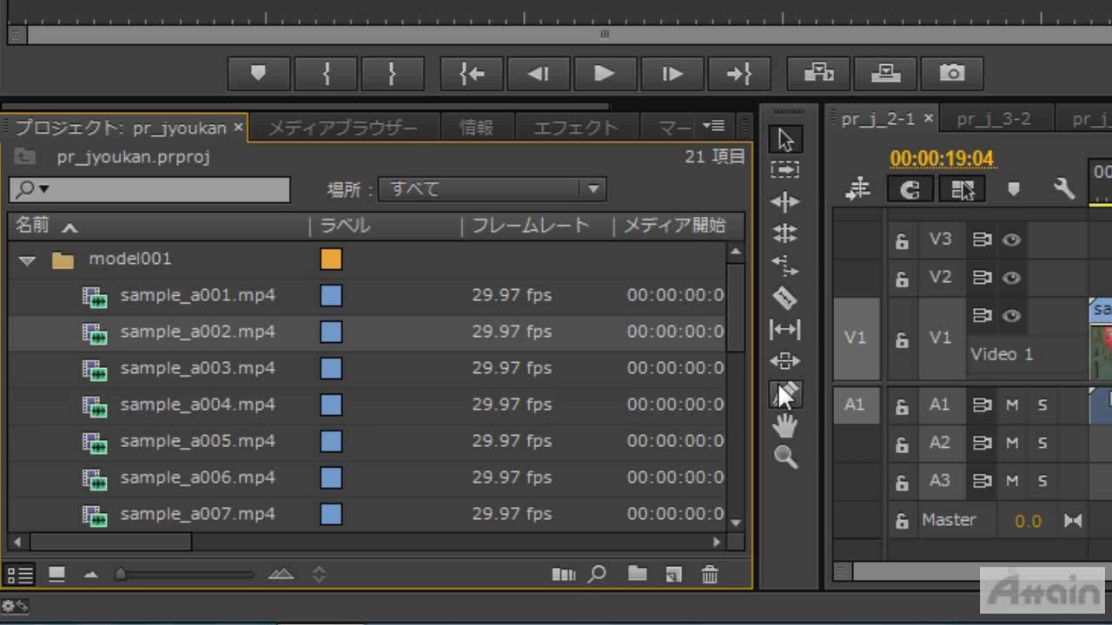
pyautogui.click(785, 202)
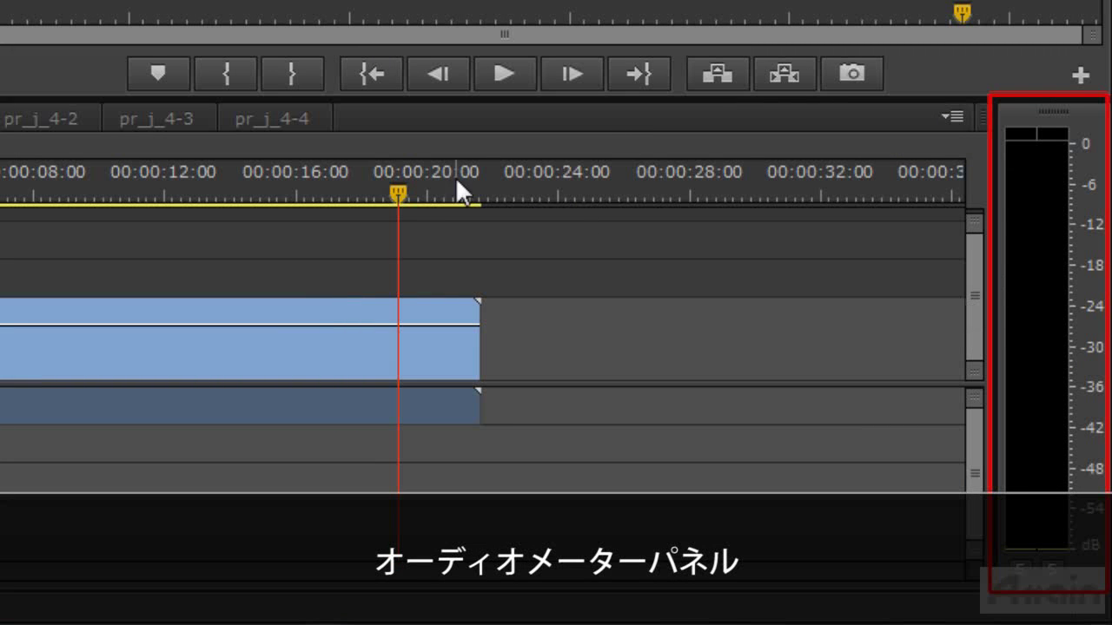
pyautogui.moveTo(399, 193)
pyautogui.mouseDown()
pyautogui.moveTo(306, 198)
pyautogui.moveTo(252, 226)
pyautogui.moveTo(290, 228)
pyautogui.mouseUp()
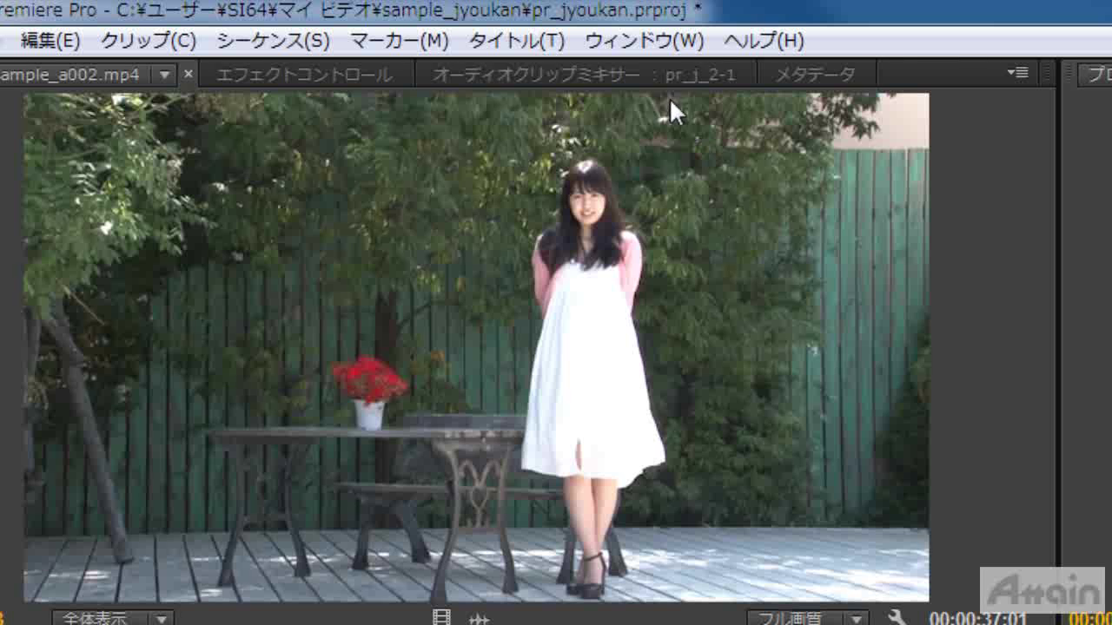
# Show the Window > Workspace list, with 編集 (Editing) current.
pyautogui.click(359, 21)
pyautogui.moveTo(641, 80)
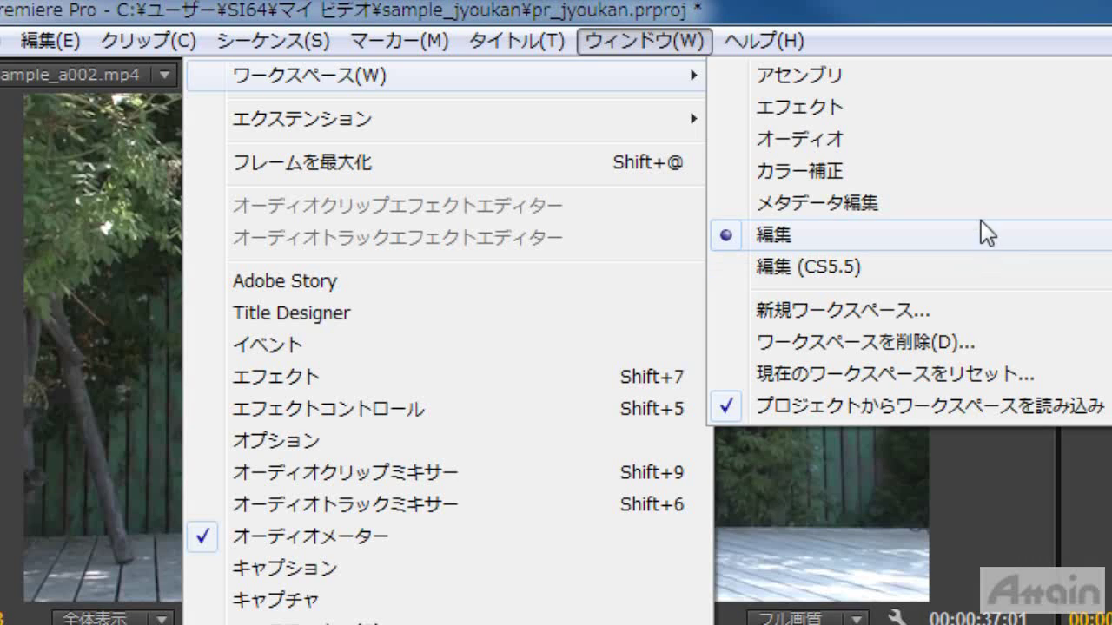
# Switch to the Color Correction workspace, then back to the Editing workspace.
pyautogui.click(892, 172)
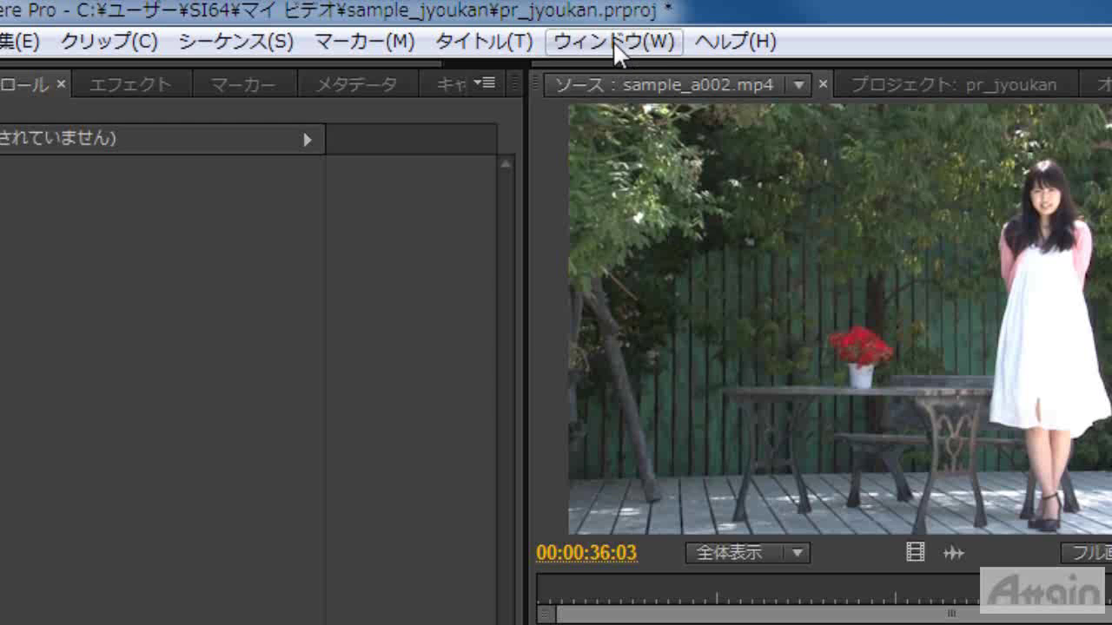
pyautogui.click(613, 40)
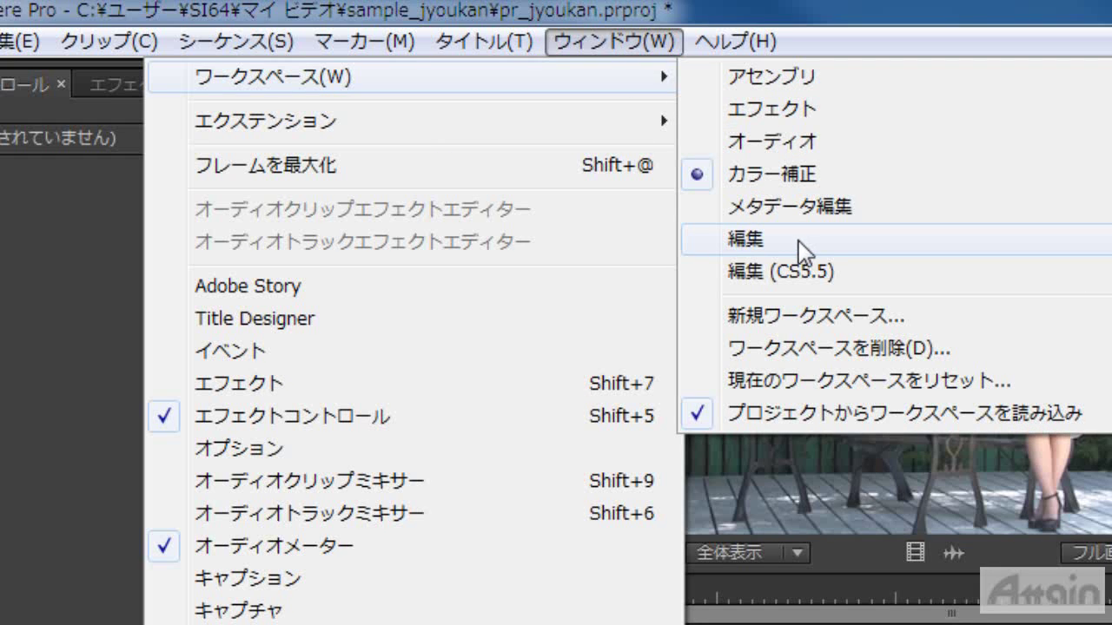
pyautogui.click(809, 247)
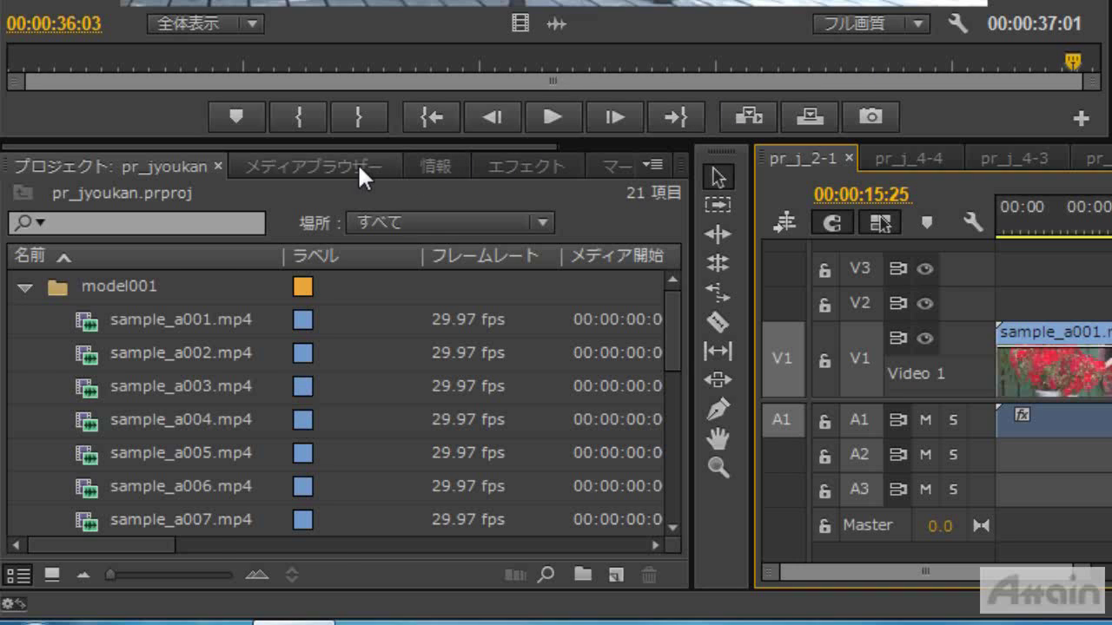
# Close the Info panel in the lower-left panel group.
pyautogui.click(357, 164)
pyautogui.click(419, 171)
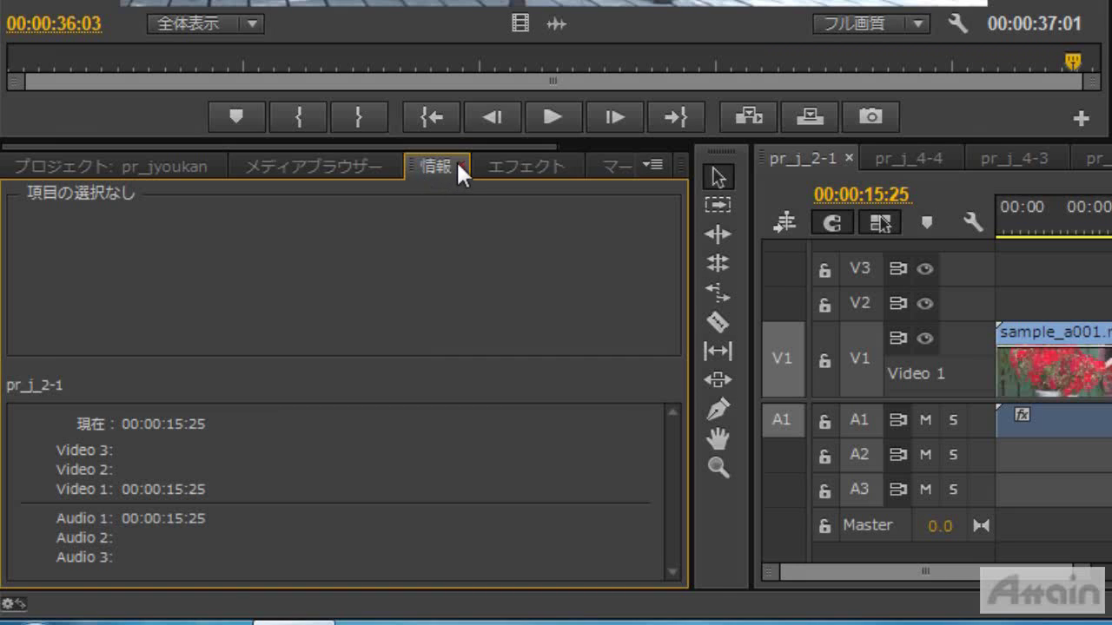
pyautogui.click(459, 164)
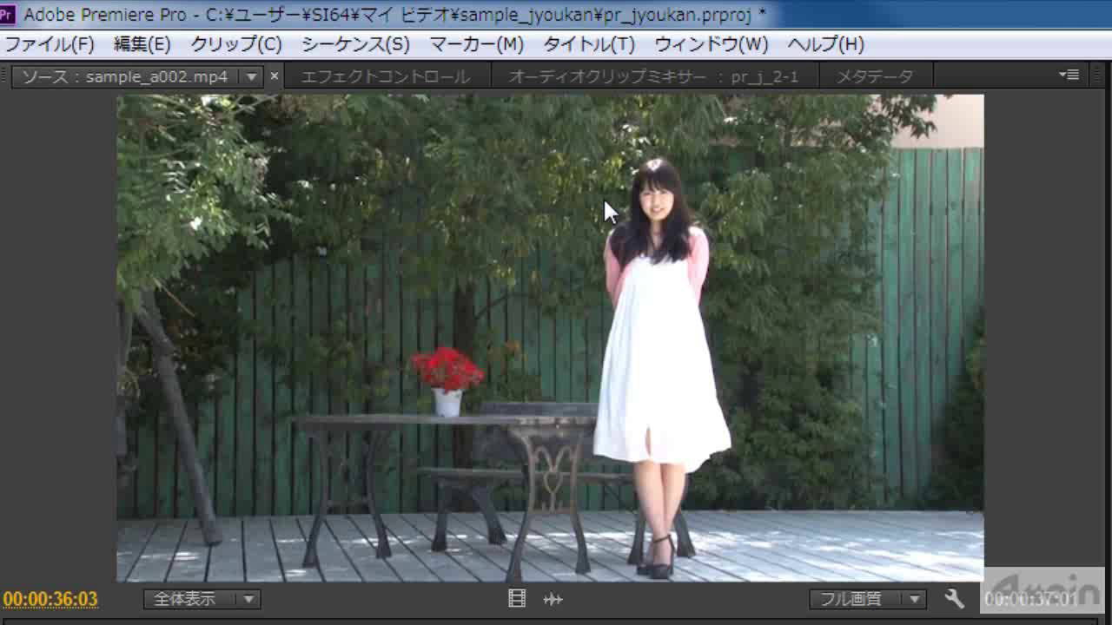
# Reopen the Info panel, make the timeline taller, and narrow the lower-left panel group.
pyautogui.click(700, 43)
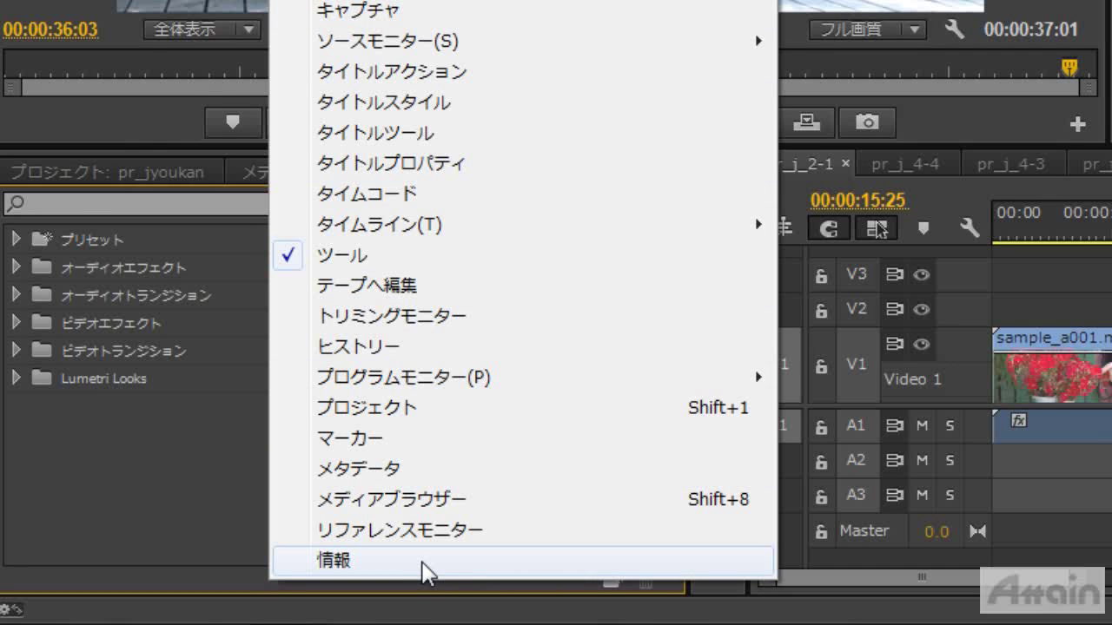
pyautogui.click(426, 571)
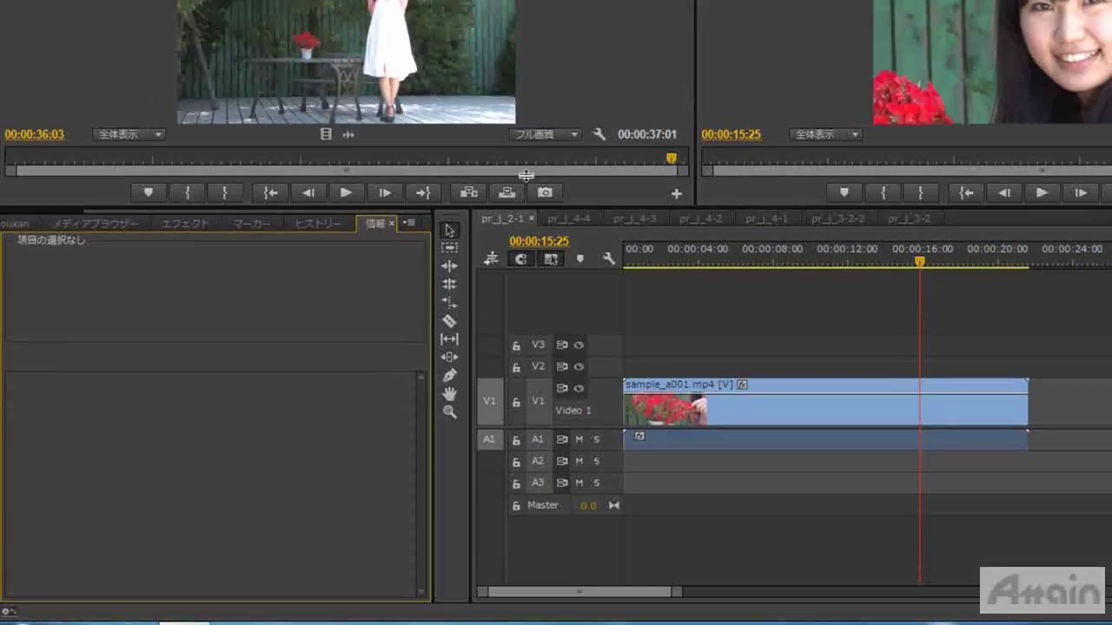
pyautogui.moveTo(860, 145)
pyautogui.mouseDown()
pyautogui.moveTo(546, 70)
pyautogui.moveTo(571, 423)
pyautogui.moveTo(573, 310)
pyautogui.mouseUp()
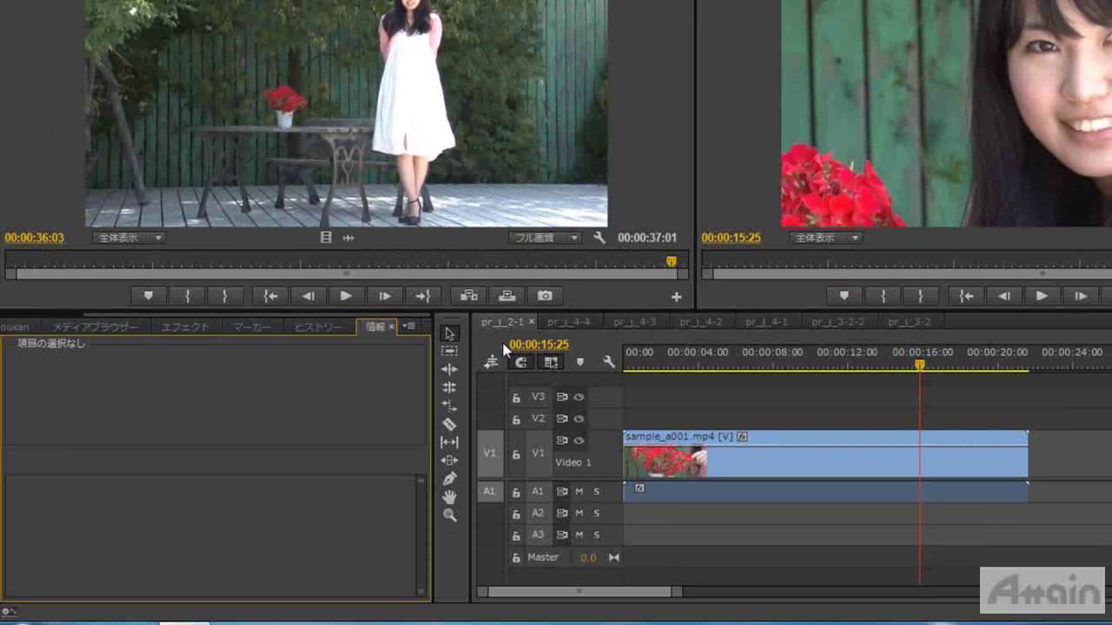
pyautogui.moveTo(471, 365); pyautogui.dragTo(380, 368)
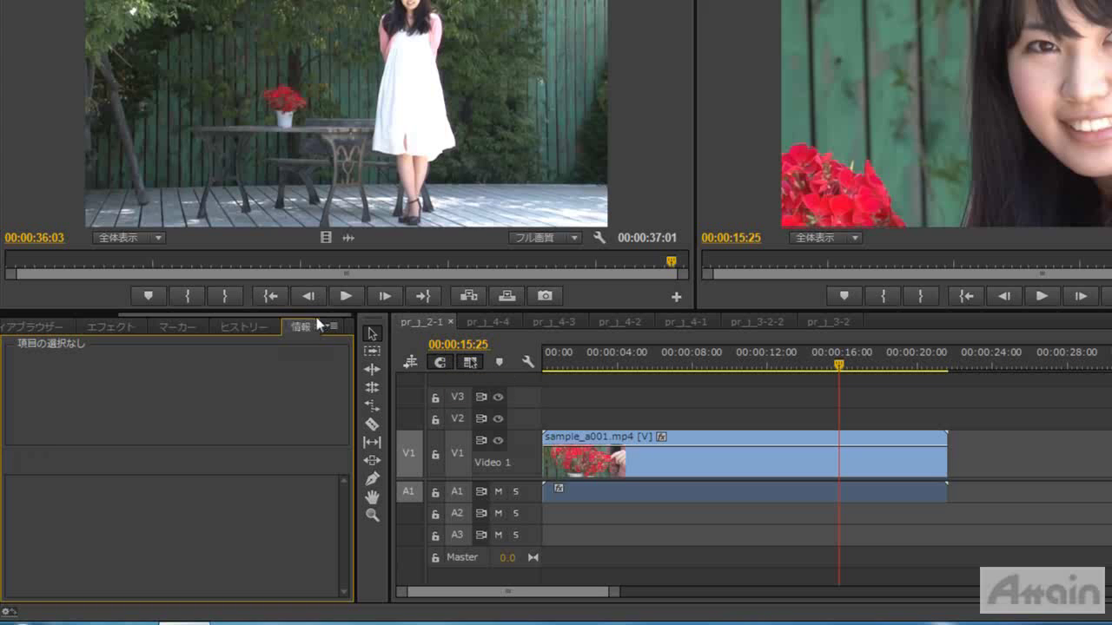
pyautogui.moveTo(318, 315); pyautogui.dragTo(202, 314)
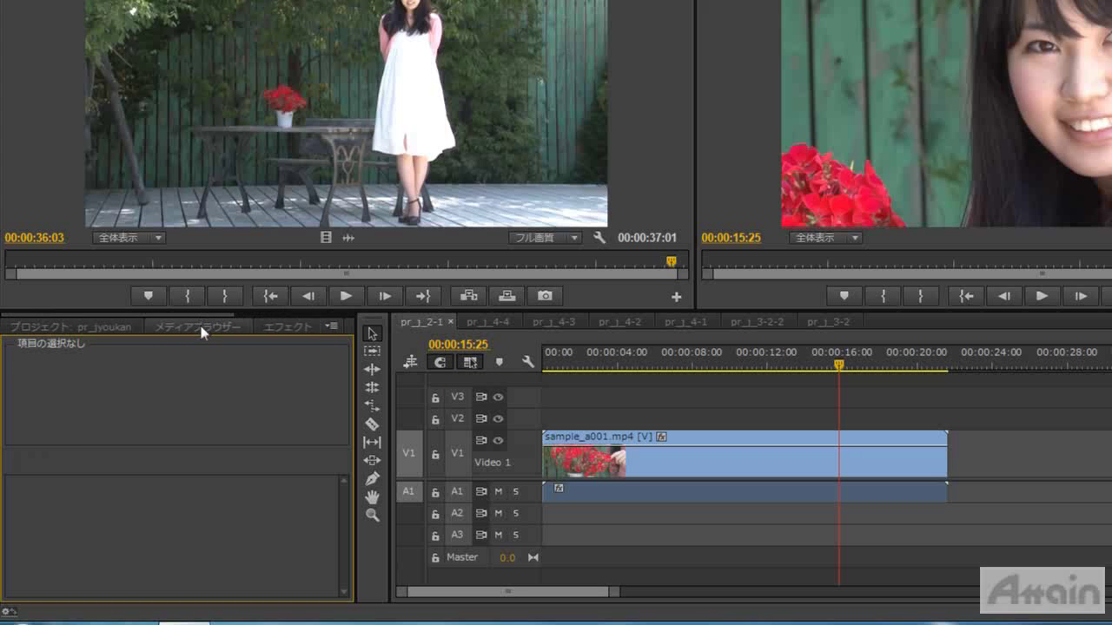
# Undock the Media Browser from the lower-left panel group into a floating window.
pyautogui.click(202, 328)
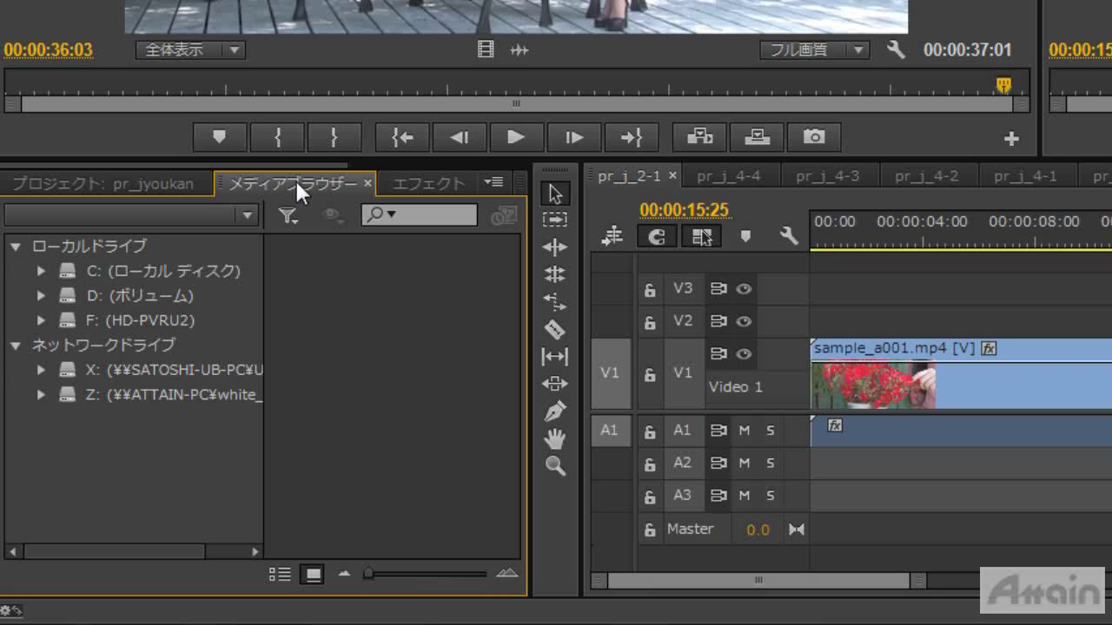
pyautogui.click(495, 182)
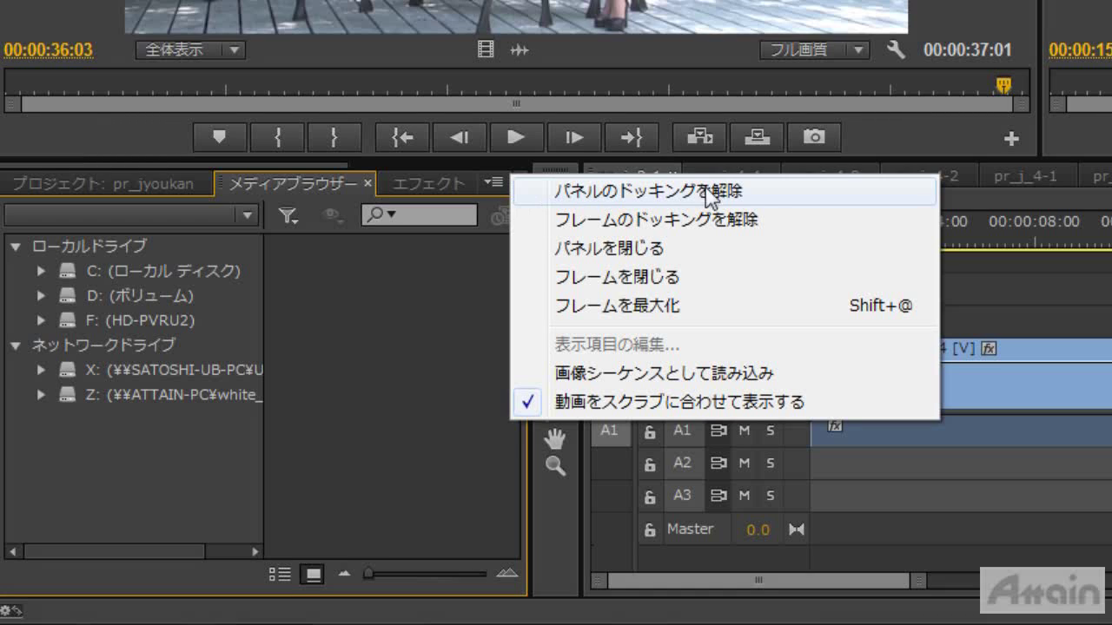
pyautogui.click(764, 187)
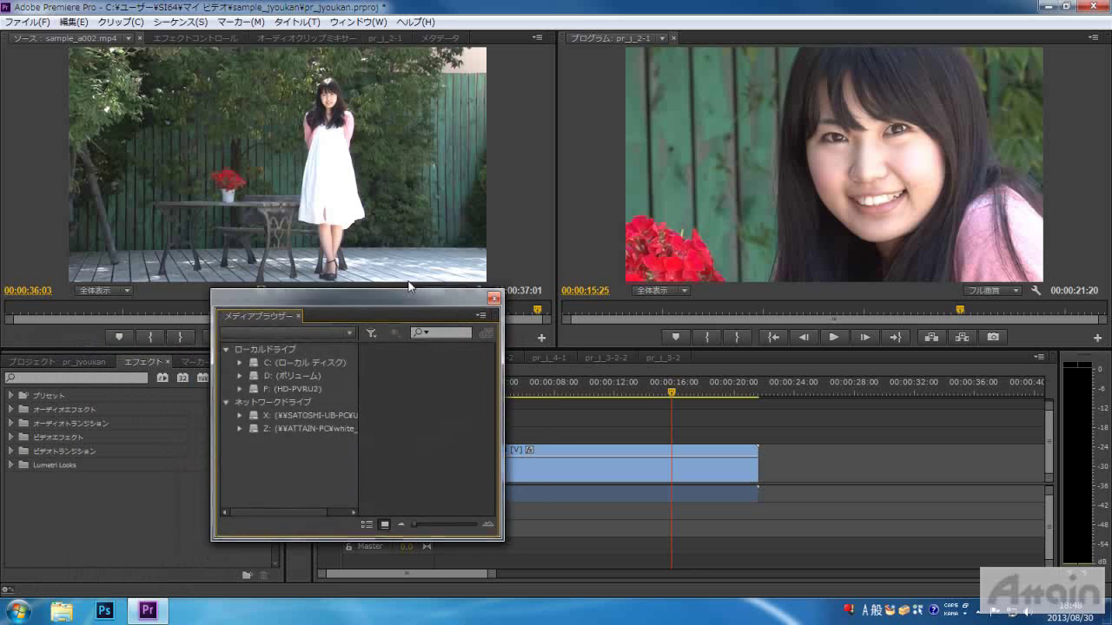
# Move and resize the floating Media Browser window, carrying it toward the Source monitor.
pyautogui.moveTo(410, 285); pyautogui.dragTo(437, 232)
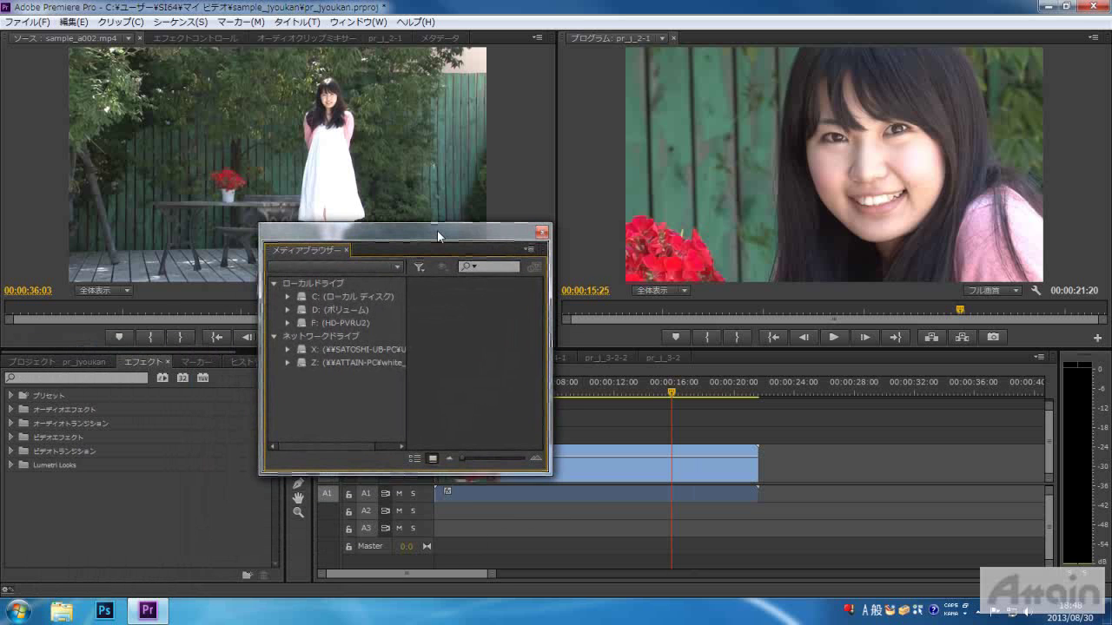
pyautogui.moveTo(549, 475); pyautogui.dragTo(956, 575)
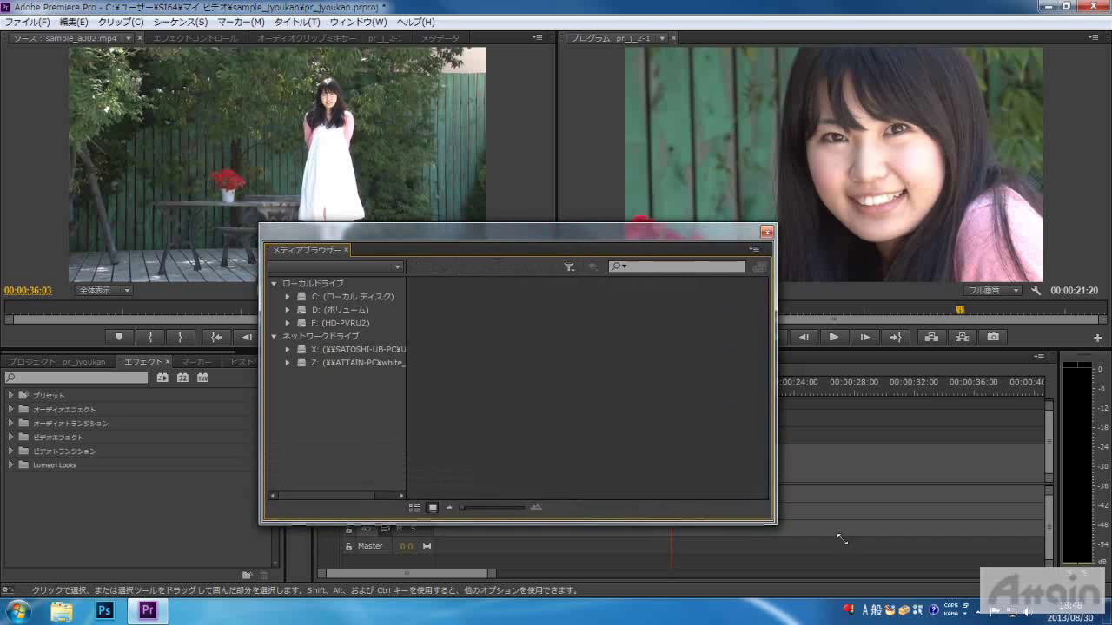
pyautogui.moveTo(582, 233); pyautogui.dragTo(509, 115)
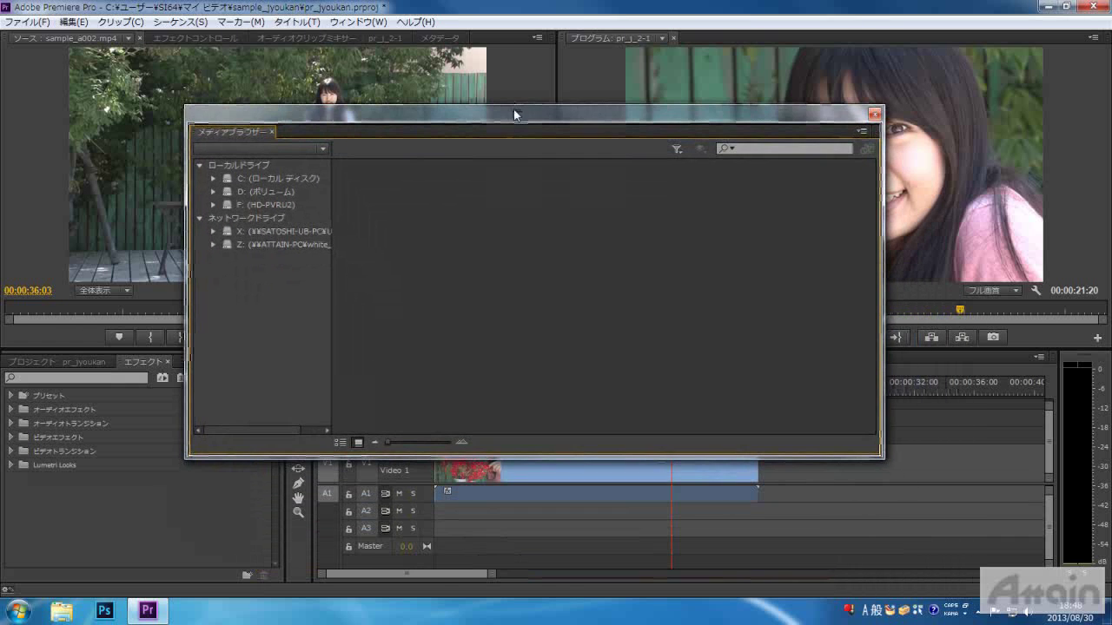
pyautogui.moveTo(886, 459)
pyautogui.mouseDown()
pyautogui.moveTo(797, 466)
pyautogui.moveTo(836, 478)
pyautogui.mouseUp()
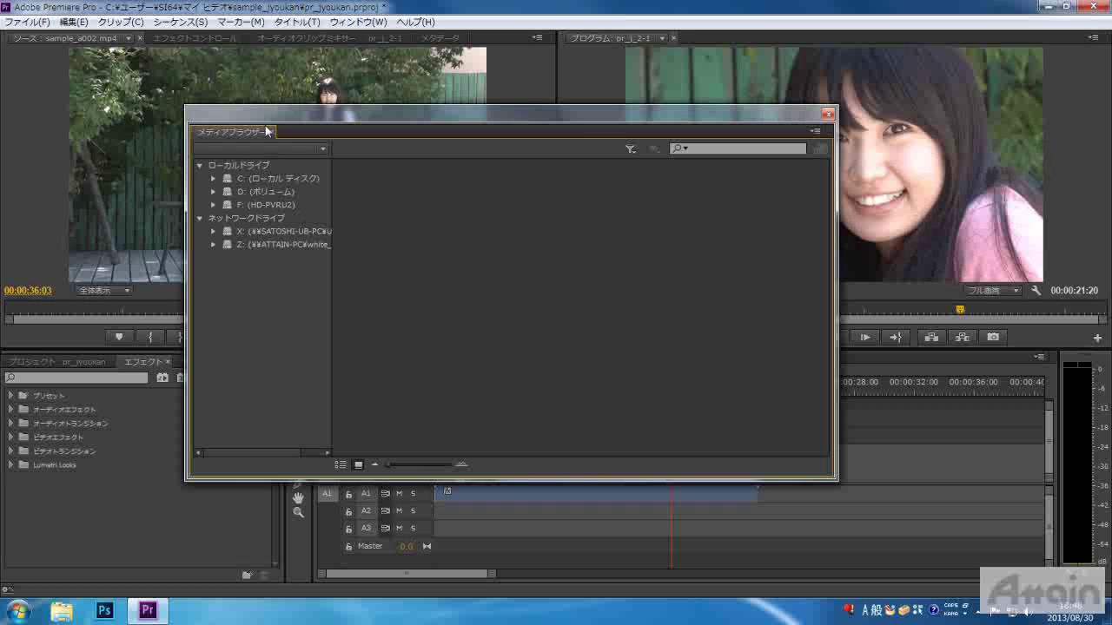
pyautogui.moveTo(265, 130); pyautogui.dragTo(552, 207)
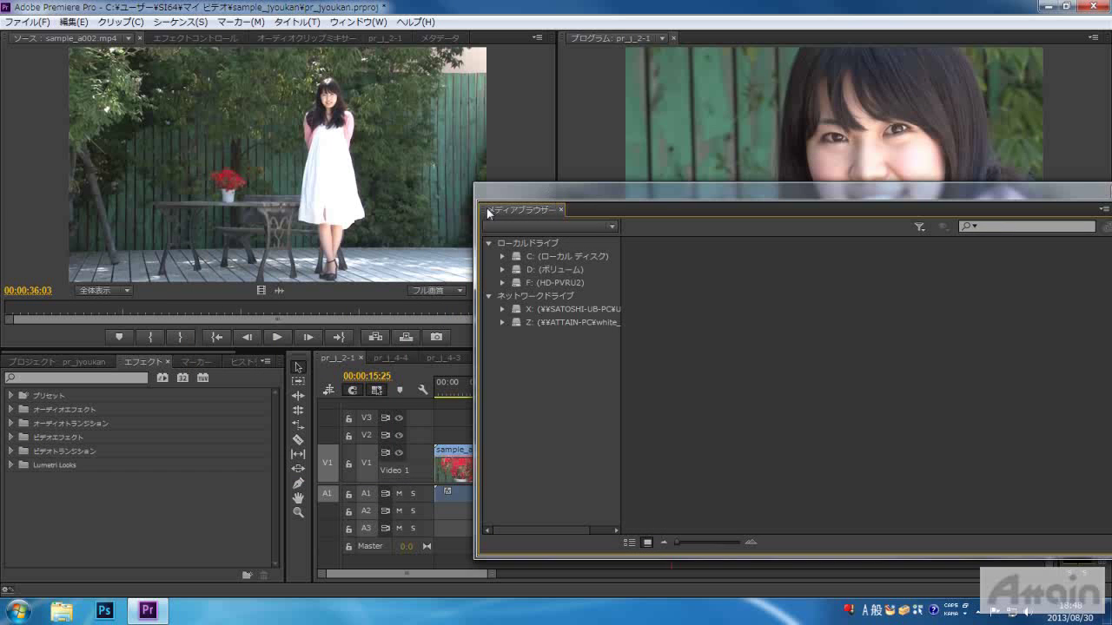
pyautogui.moveTo(488, 211); pyautogui.dragTo(240, 120)
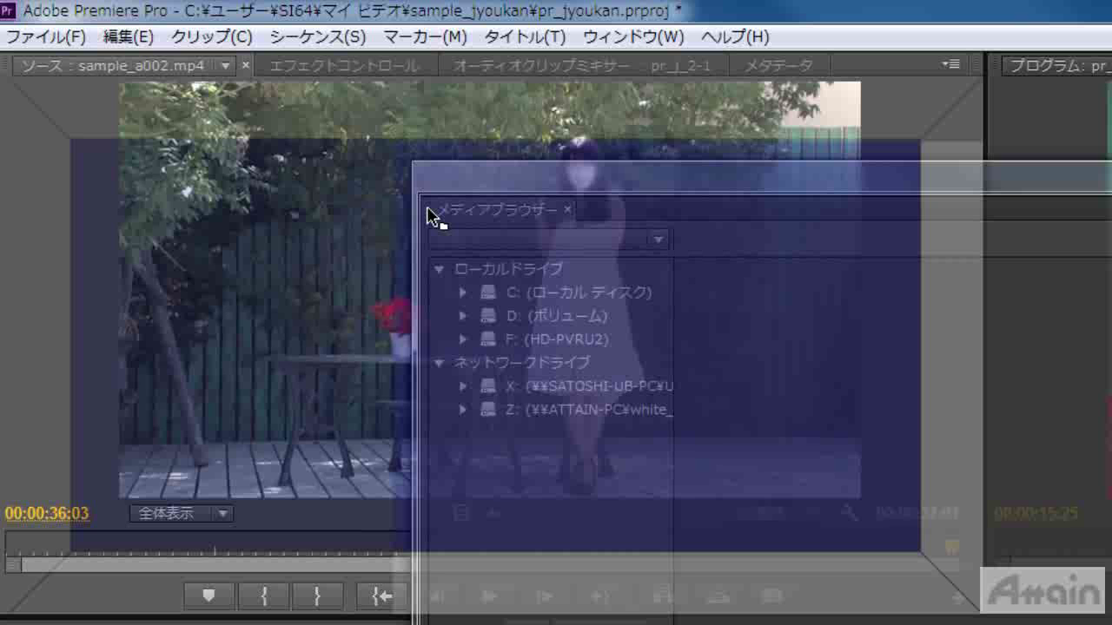
# Dock the Media Browser as the first tab in the Source monitor group, leaving Source showing.
pyautogui.moveTo(431, 217); pyautogui.dragTo(433, 219)
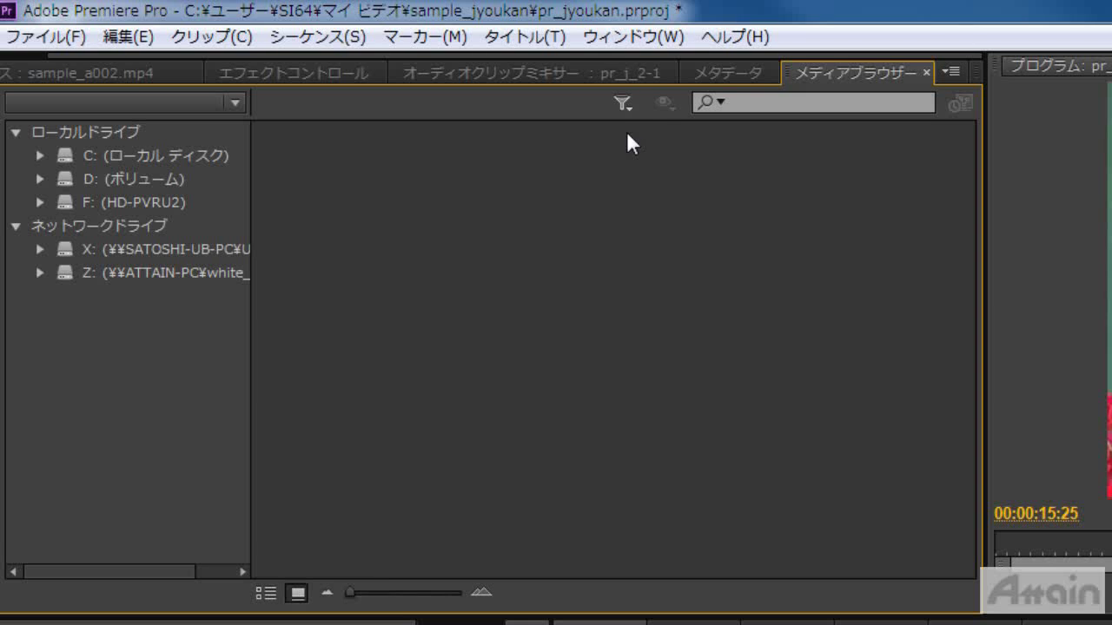
pyautogui.moveTo(787, 73)
pyautogui.mouseDown()
pyautogui.moveTo(515, 81)
pyautogui.moveTo(125, 65)
pyautogui.mouseUp()
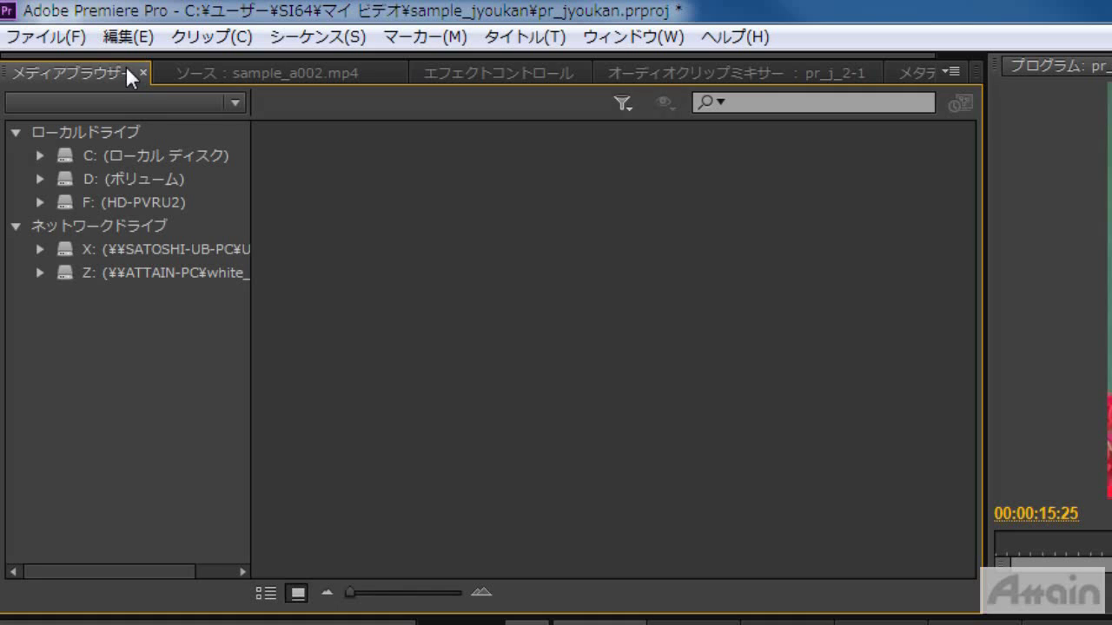
pyautogui.click(171, 71)
pyautogui.click(85, 70)
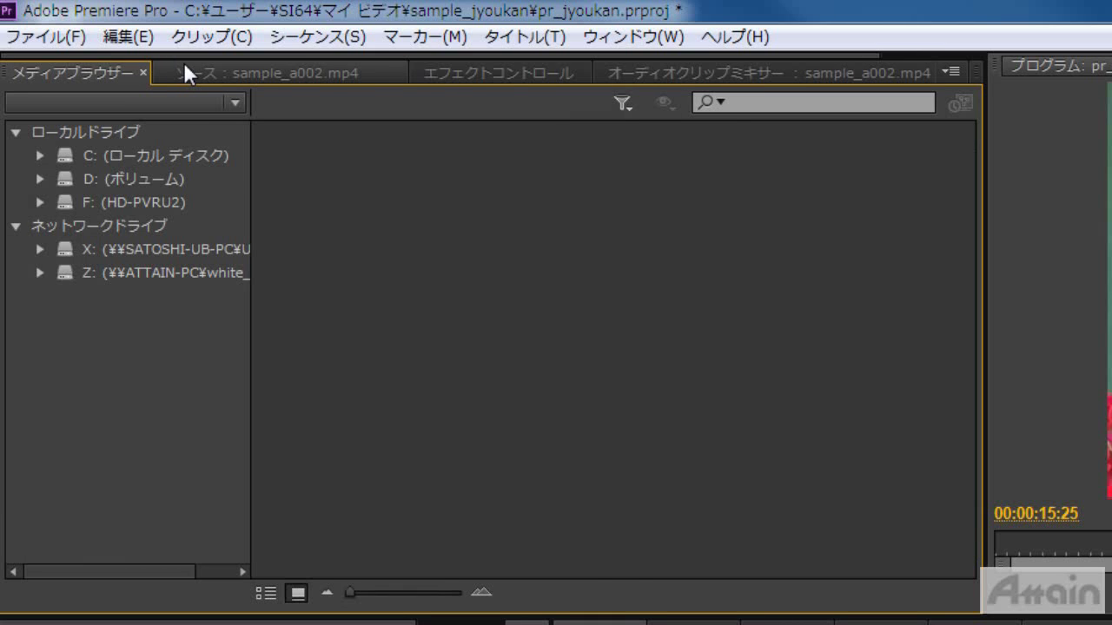
pyautogui.click(193, 71)
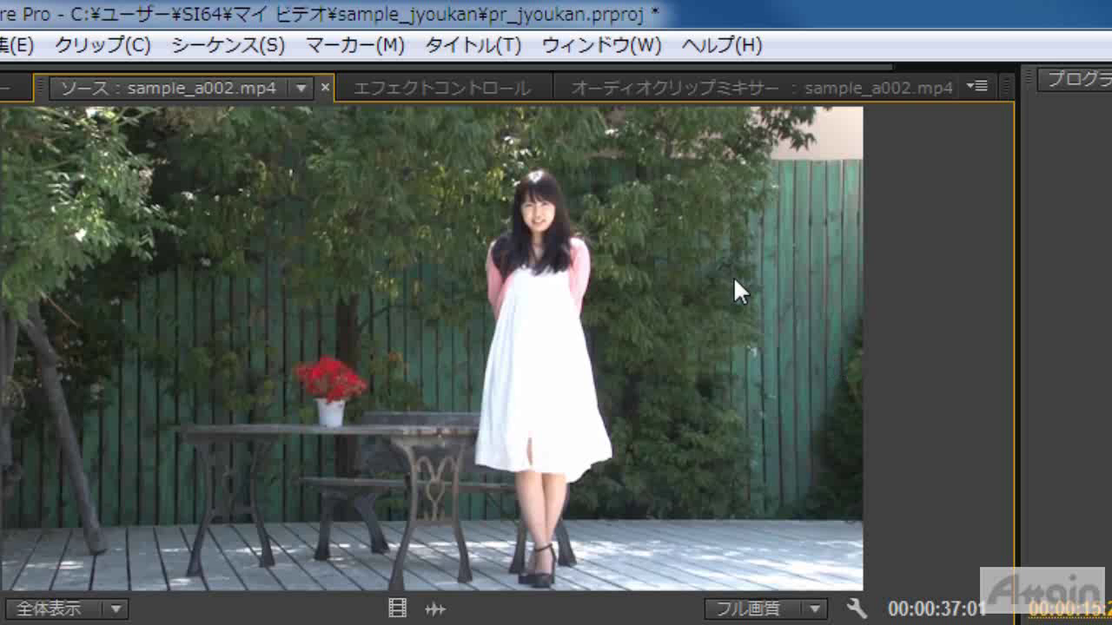
pyautogui.click(615, 47)
# Reset the Editing workspace to its original layout, confirming with Yes.
pyautogui.moveTo(616, 79)
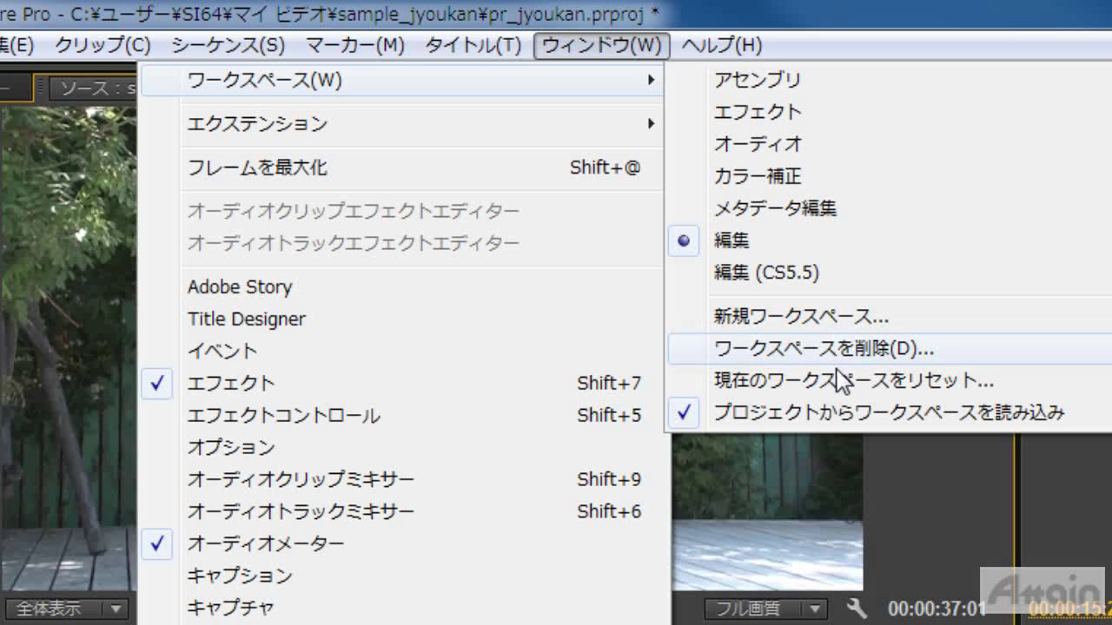
pyautogui.click(977, 388)
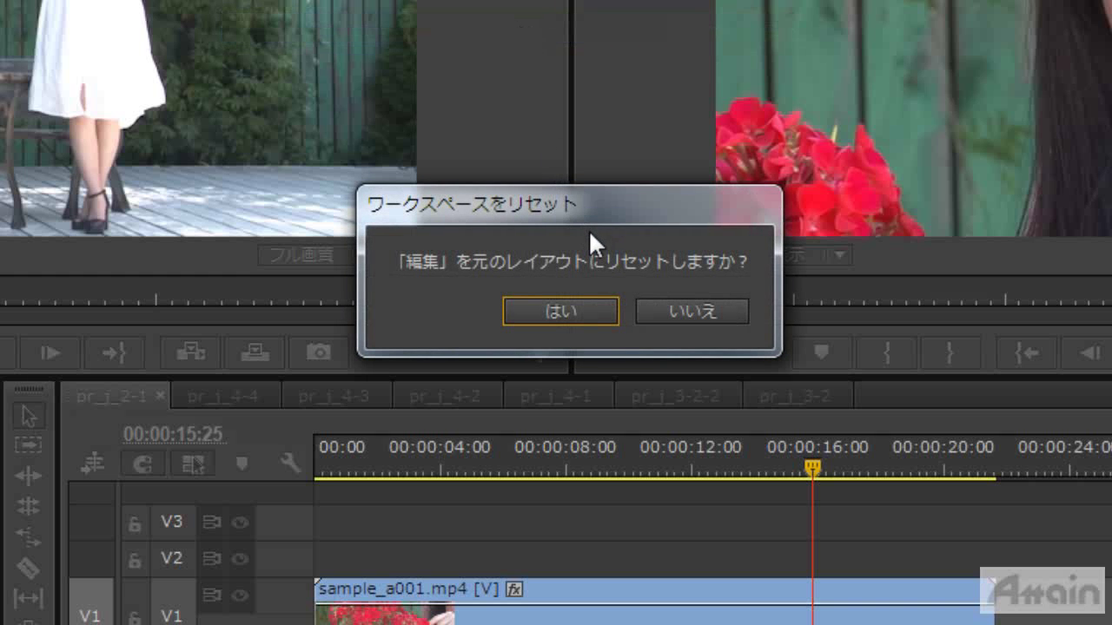
pyautogui.click(573, 310)
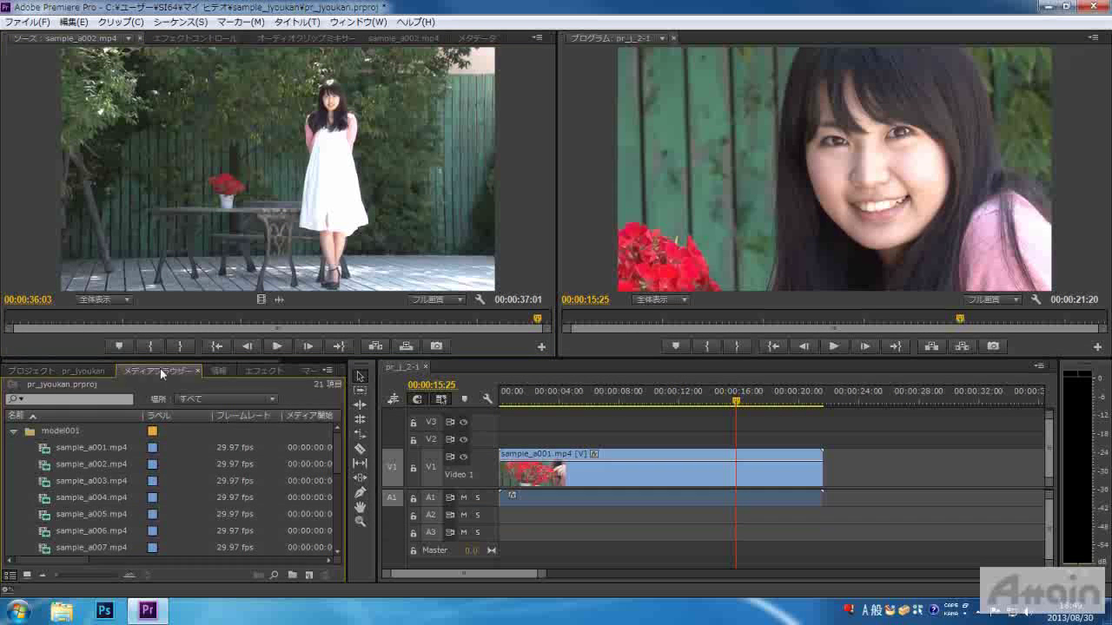
# Check the Media Browser back in the lower-left panel, ending on the Project tab.
pyautogui.click(160, 369)
pyautogui.click(90, 369)
pyautogui.click(146, 372)
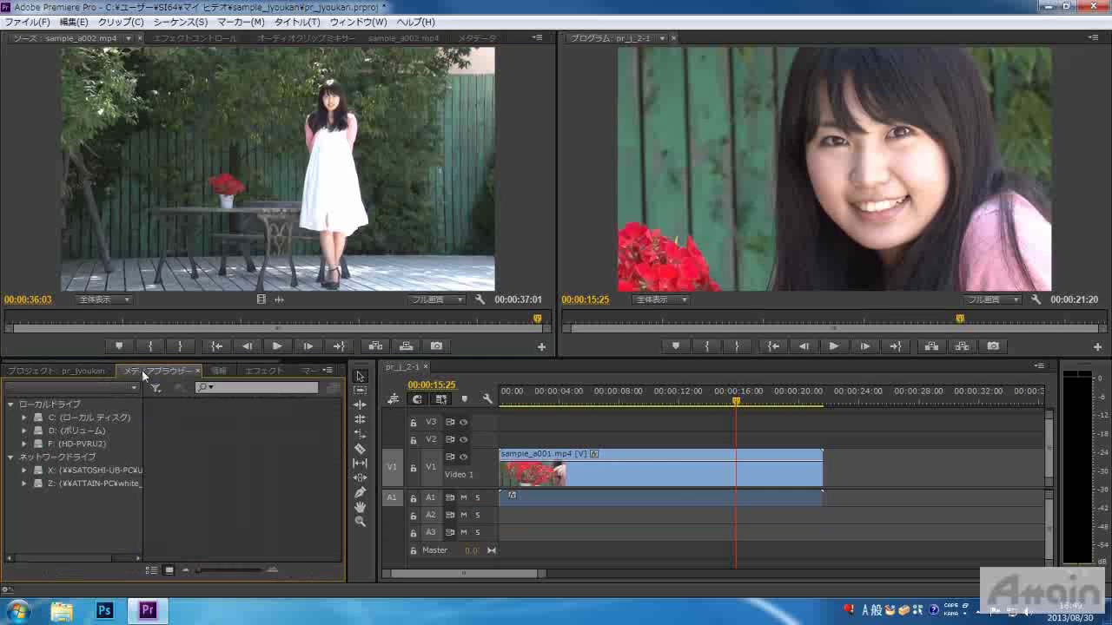
pyautogui.click(87, 370)
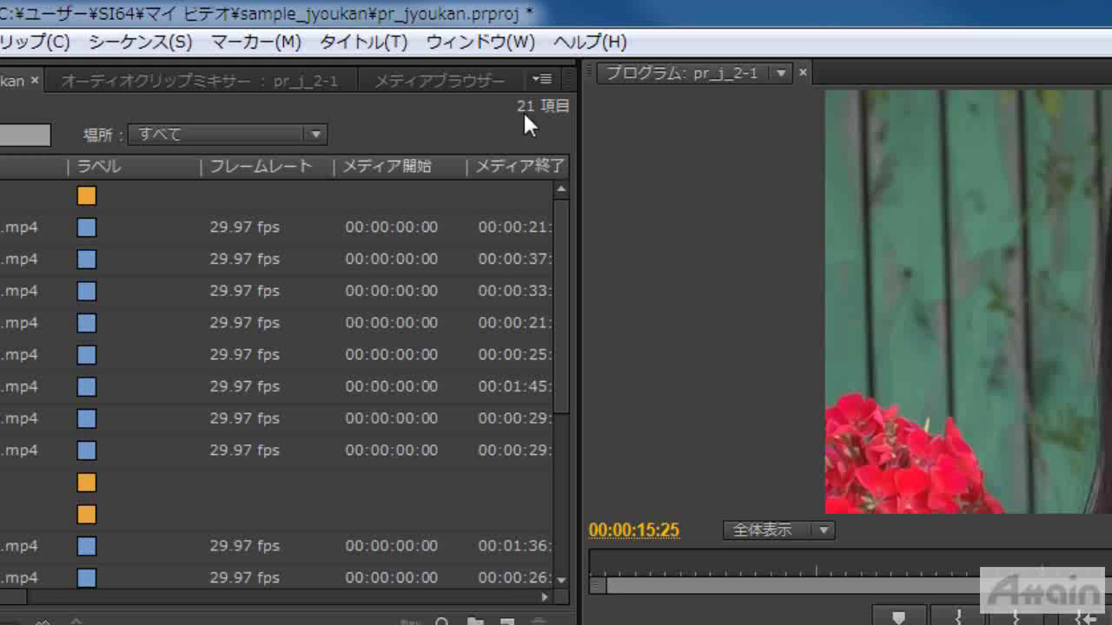
# Save the current layout as a new workspace named Pr_ws.
pyautogui.click(480, 42)
pyautogui.moveTo(479, 76)
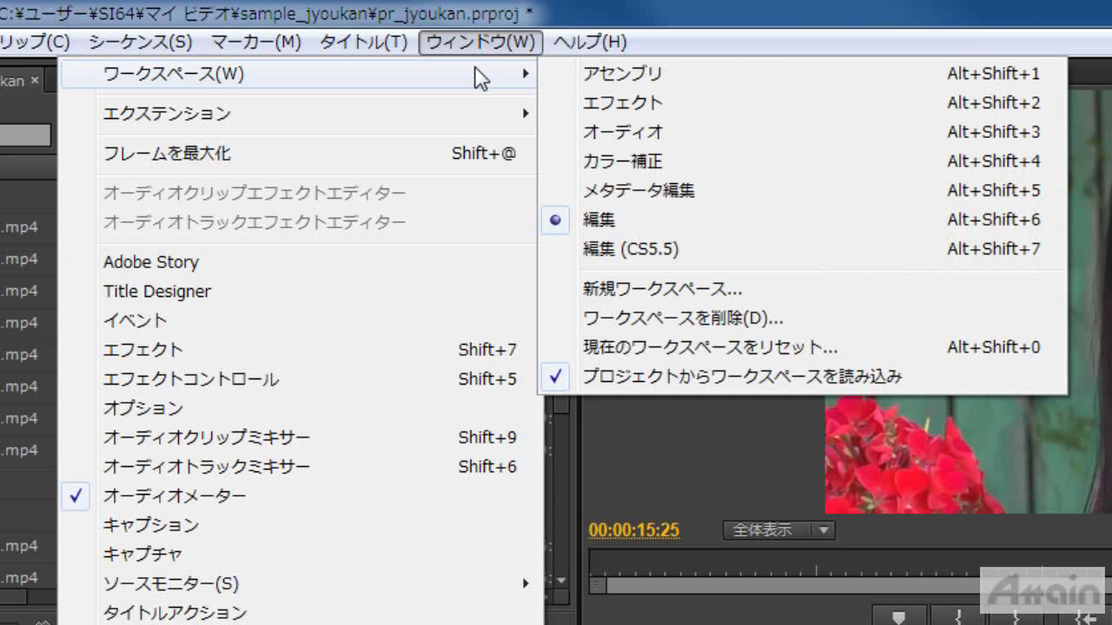
pyautogui.click(773, 288)
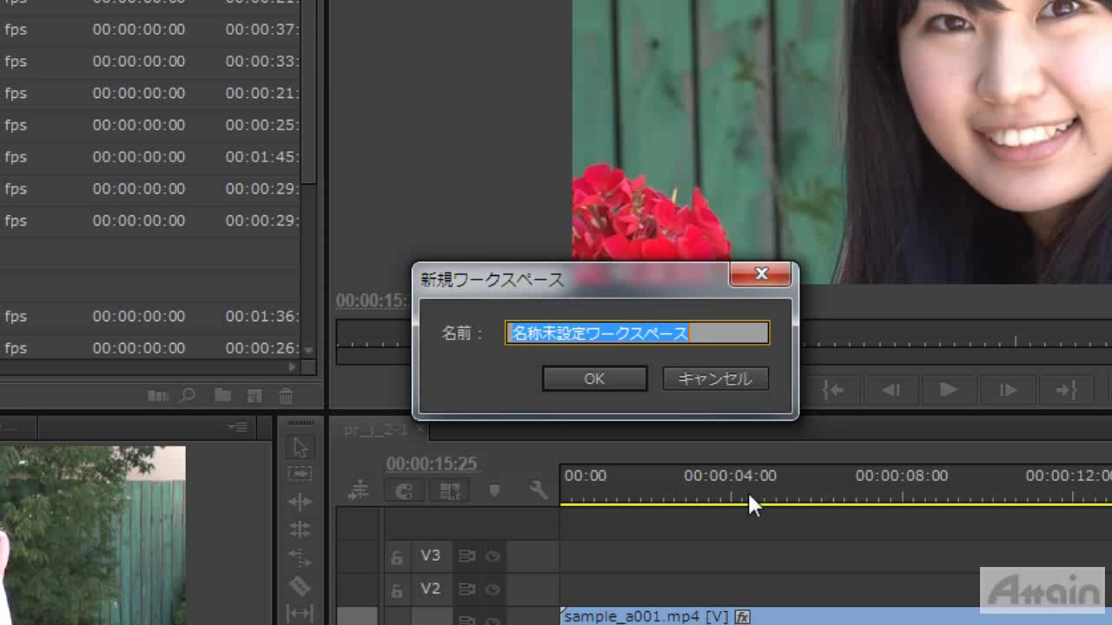
pyautogui.write('Pr')
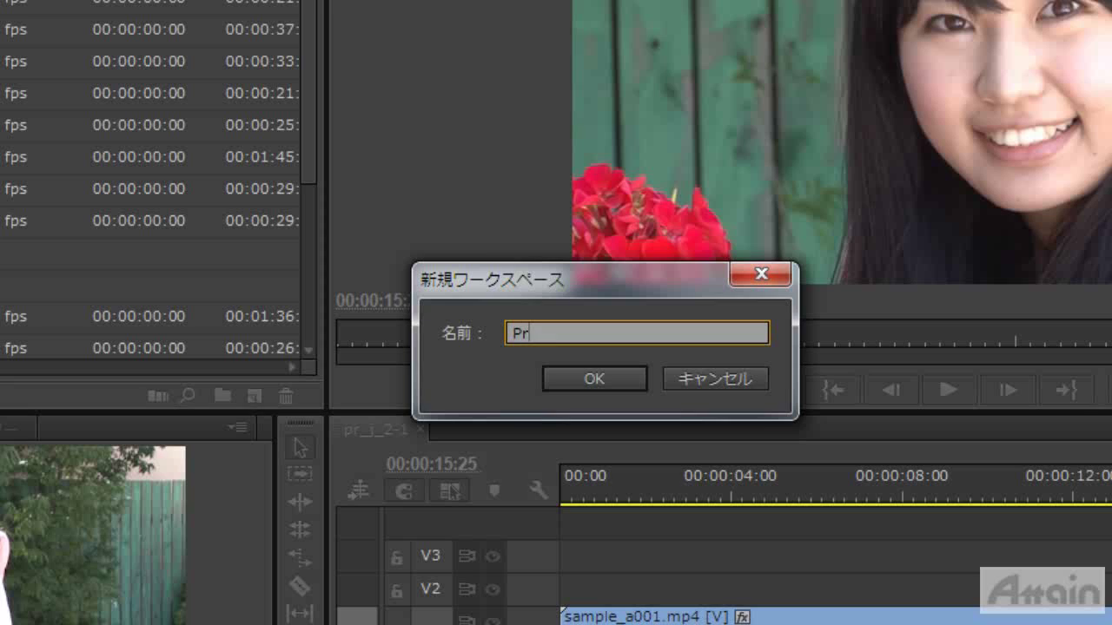
pyautogui.write('_ws')
pyautogui.click(618, 382)
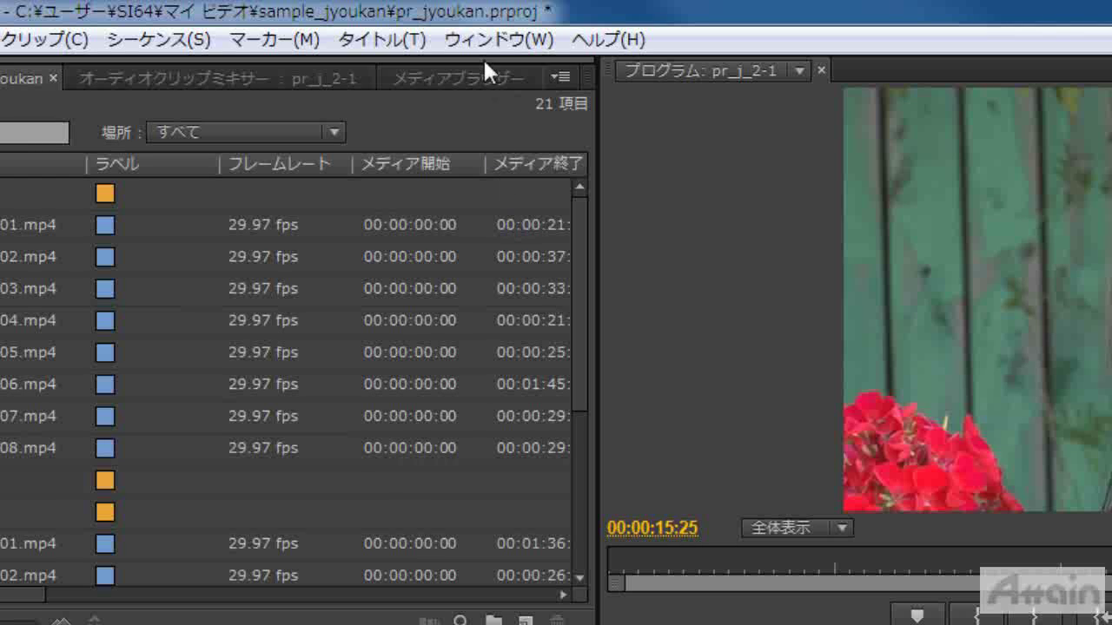
# Switch from Pr_ws to the Editing workspace.
pyautogui.click(483, 44)
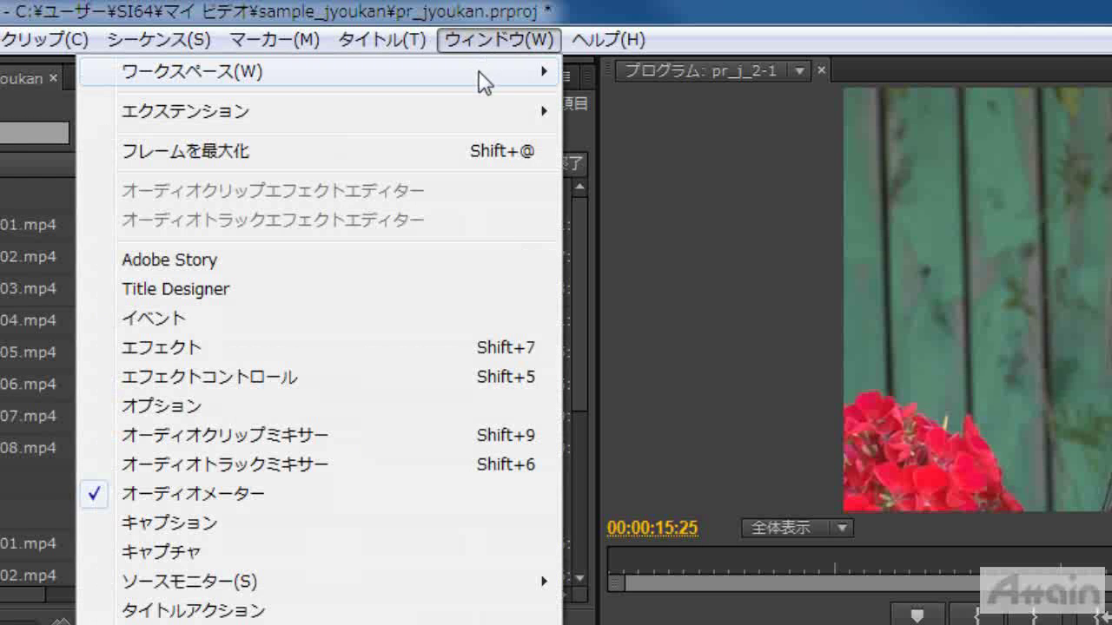
pyautogui.moveTo(478, 72)
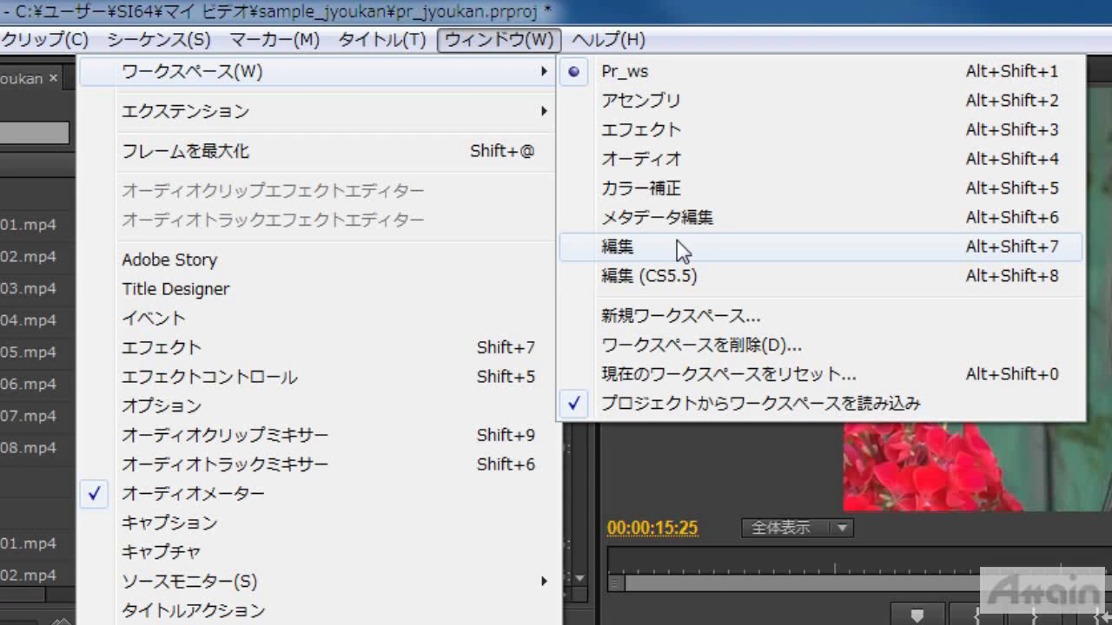
pyautogui.click(677, 247)
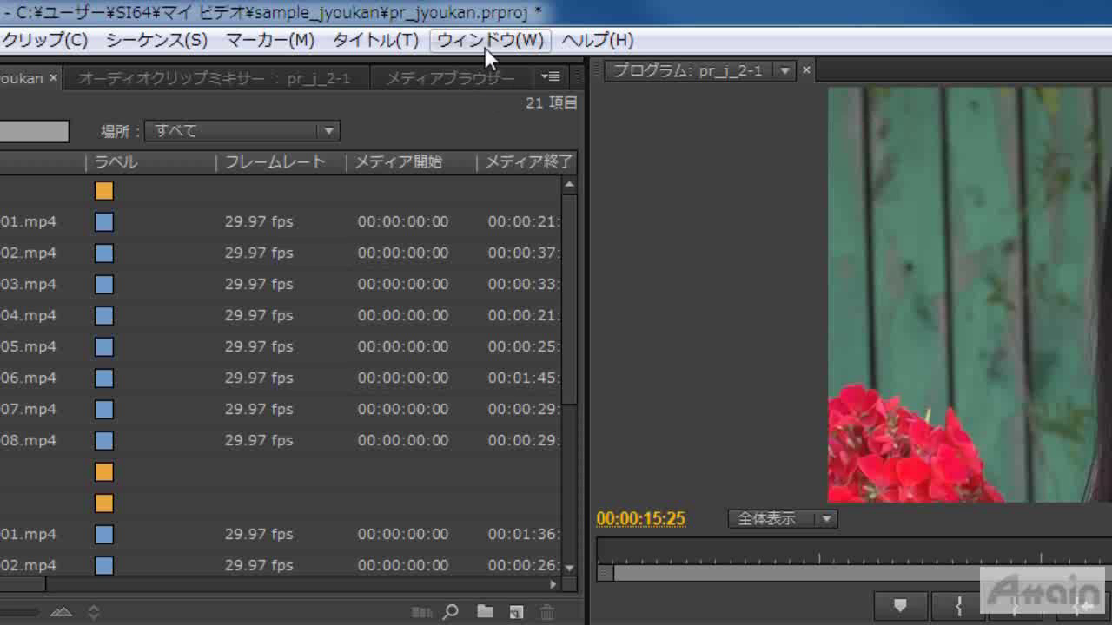
# Reset the Editing workspace to its original layout, confirming with Yes.
pyautogui.click(487, 43)
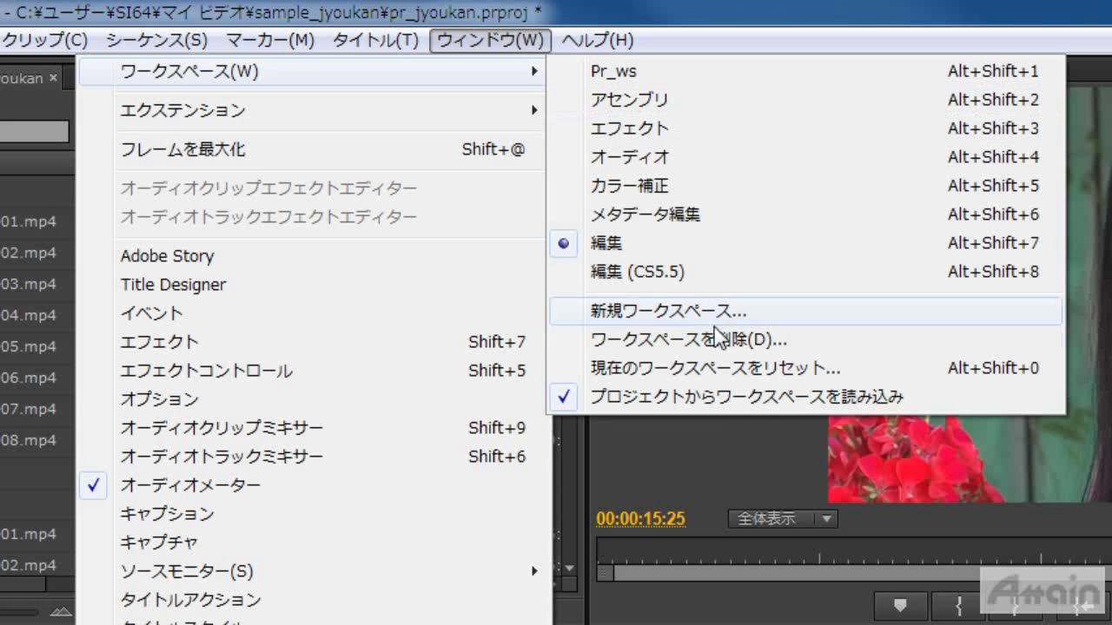
pyautogui.click(724, 371)
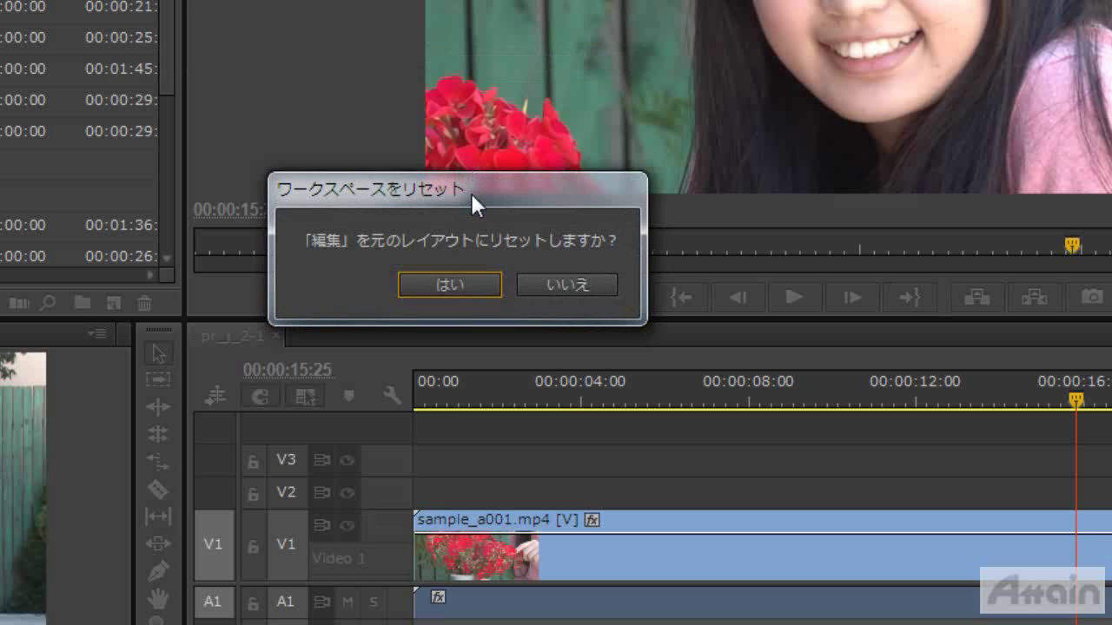
pyautogui.click(450, 278)
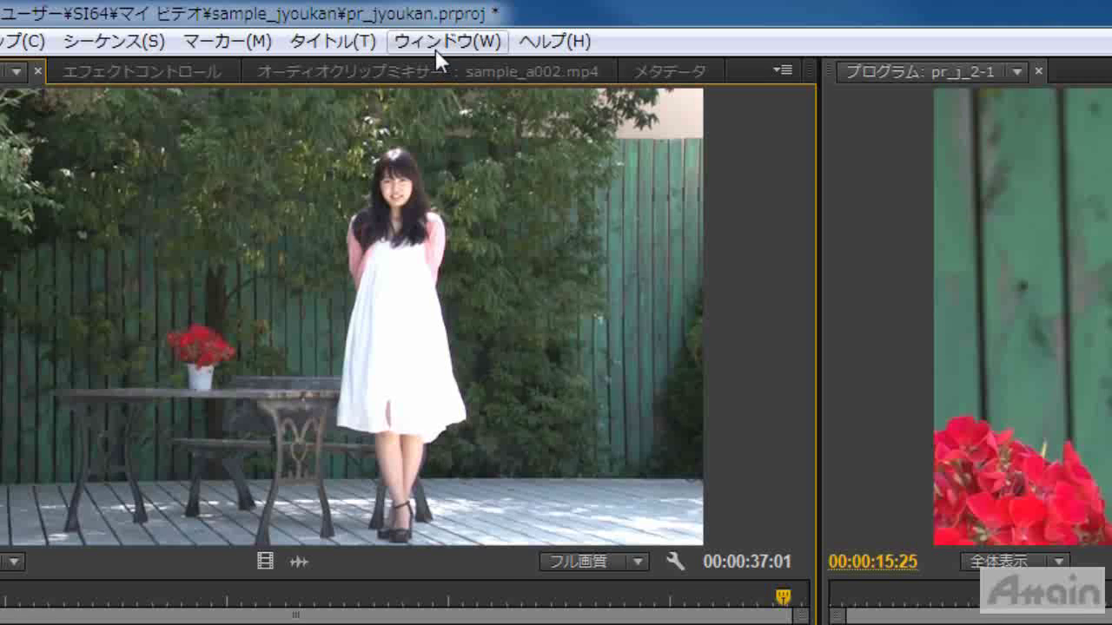
pyautogui.click(353, 23)
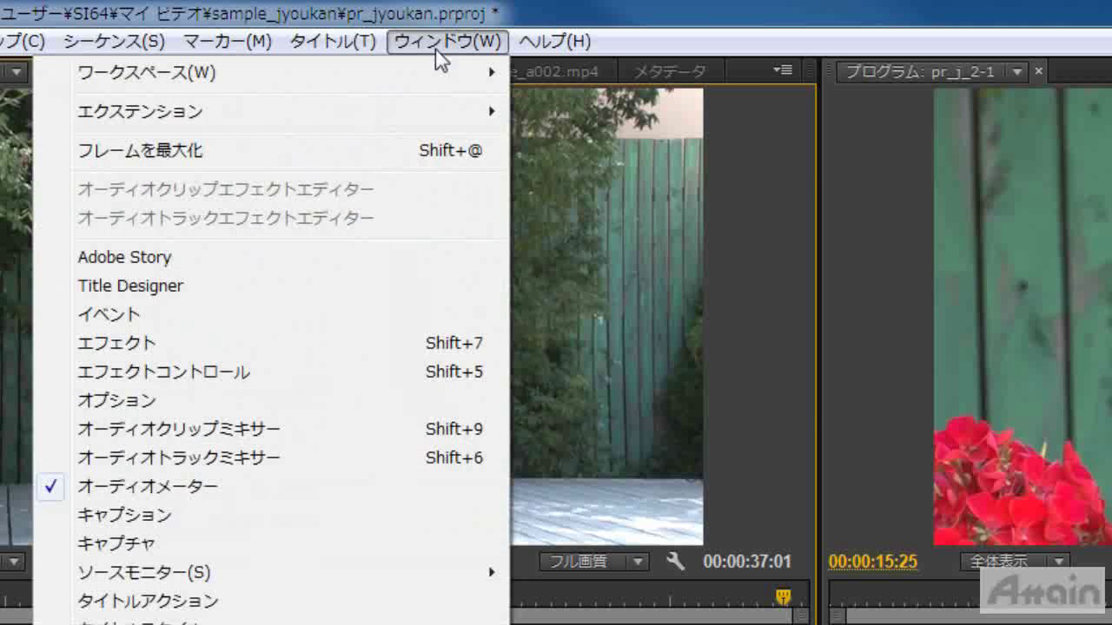
# Switch to the custom Pr_ws workspace layout, then back to the Editing workspace.
pyautogui.moveTo(441, 74)
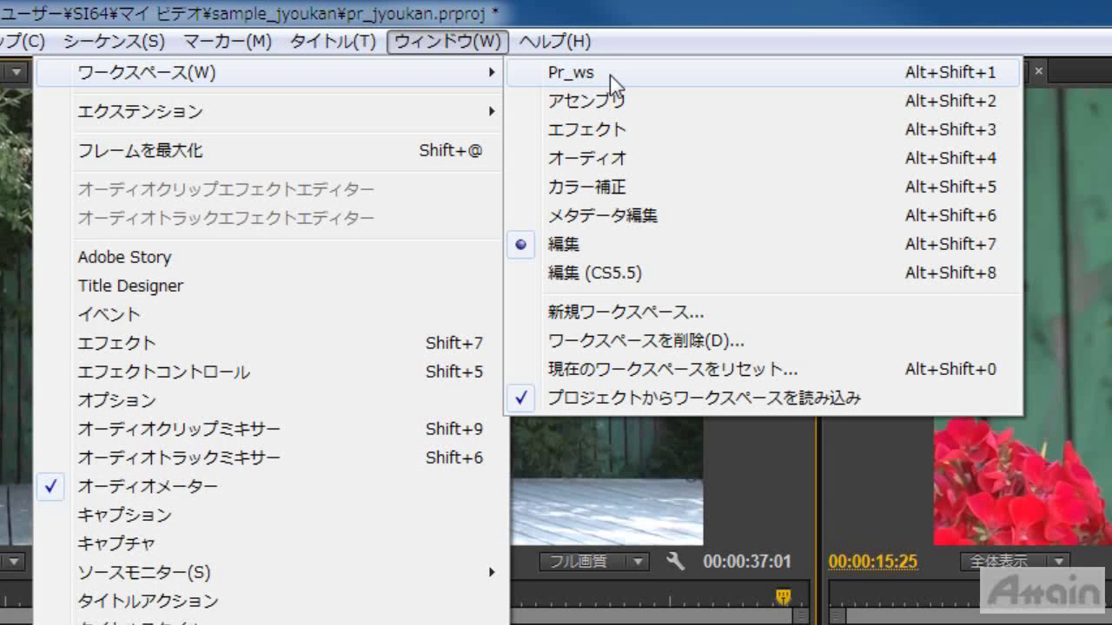
pyautogui.click(610, 75)
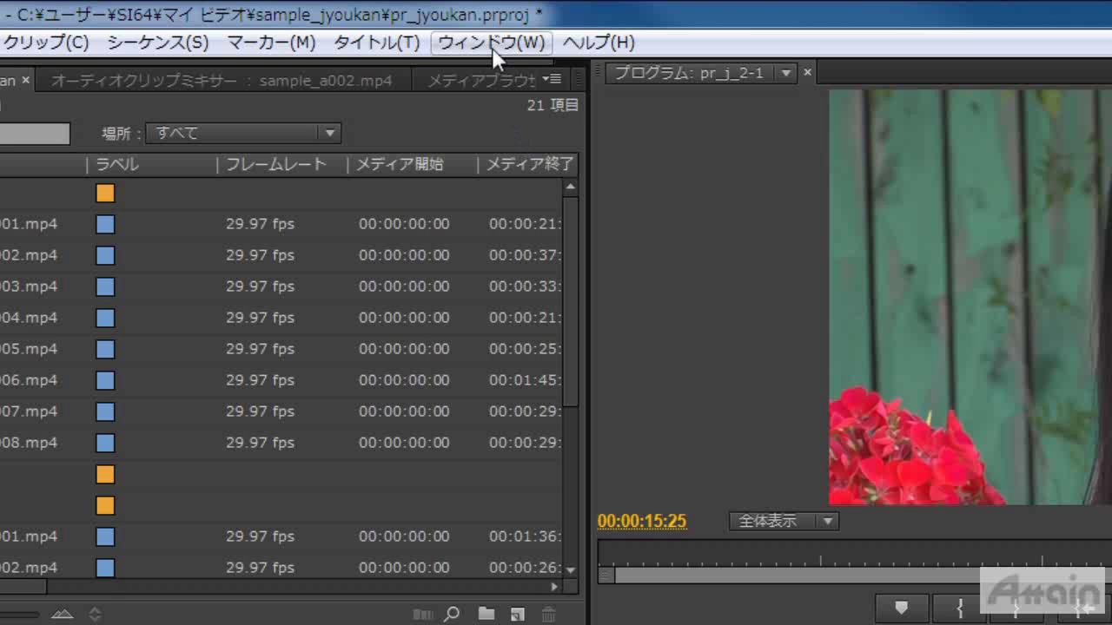
pyautogui.click(490, 42)
pyautogui.moveTo(488, 82)
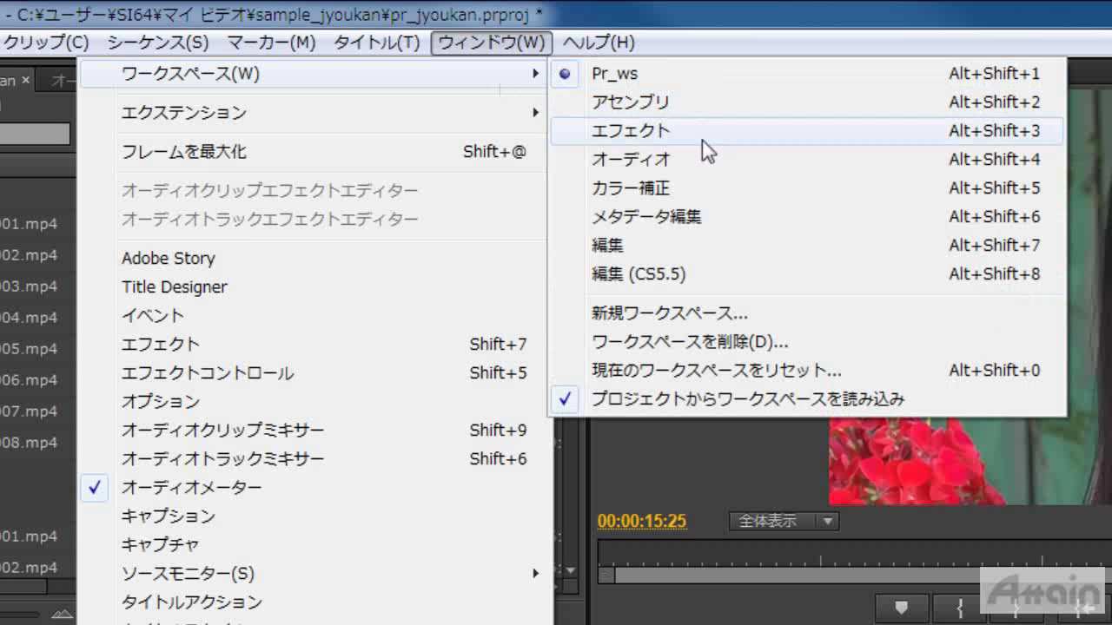
pyautogui.click(697, 244)
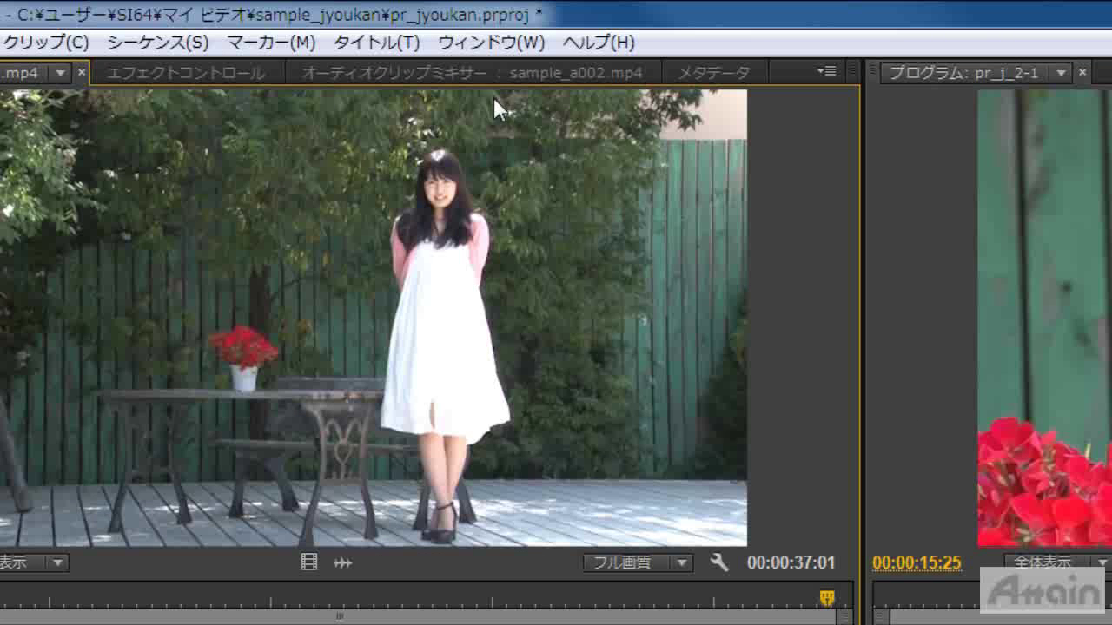
pyautogui.click(491, 42)
pyautogui.moveTo(486, 79)
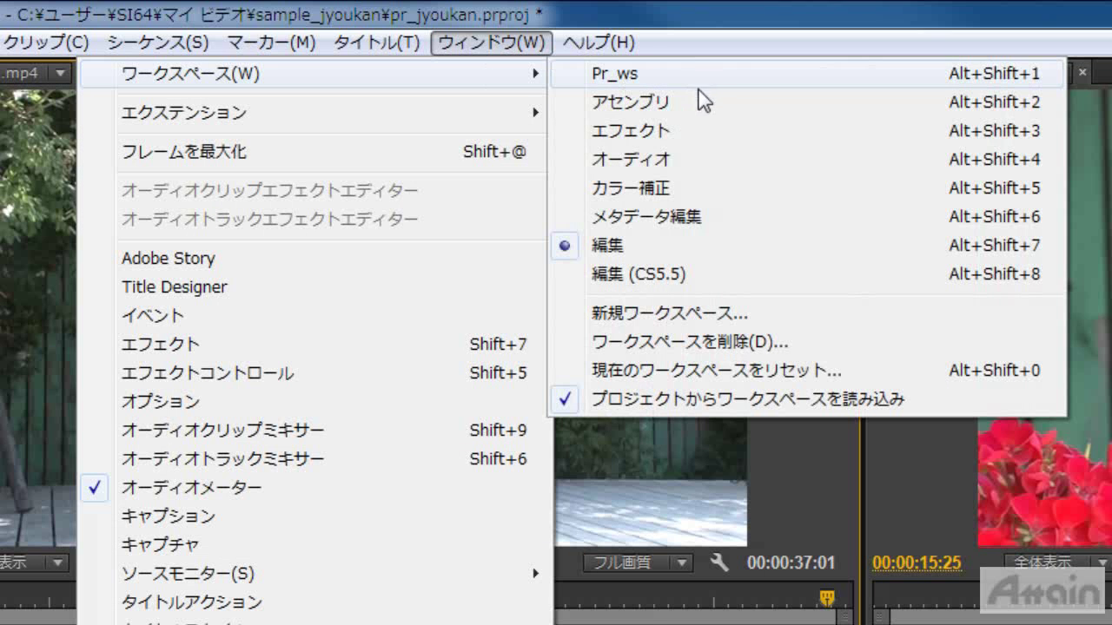
# In the Delete Workspace dialog, keep Pr_ws selected as the name and confirm its deletion.
pyautogui.click(780, 350)
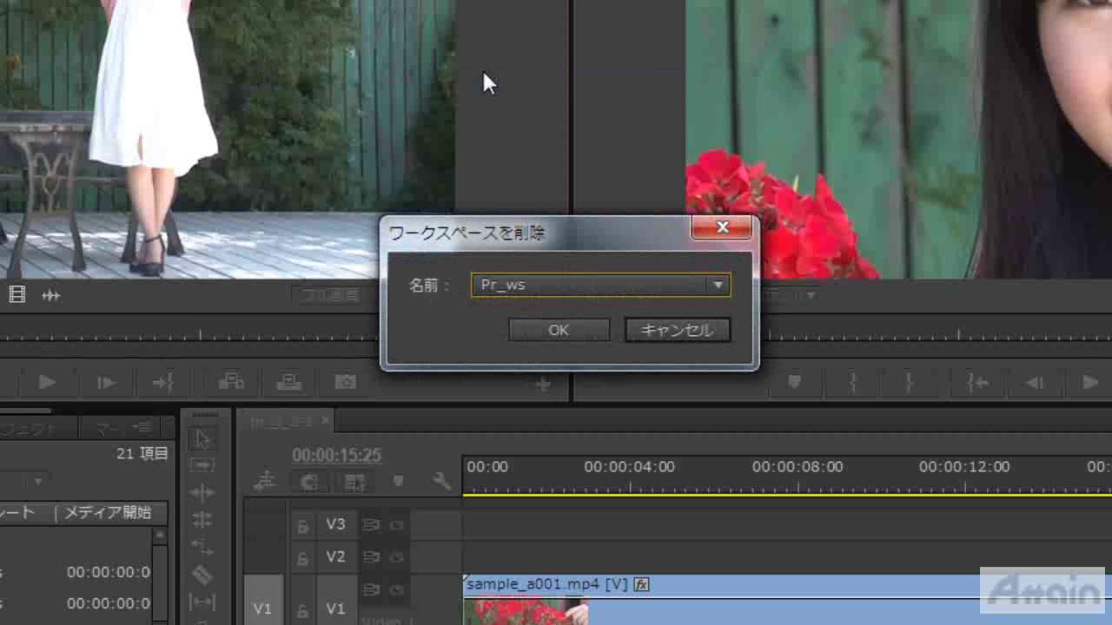
pyautogui.click(525, 286)
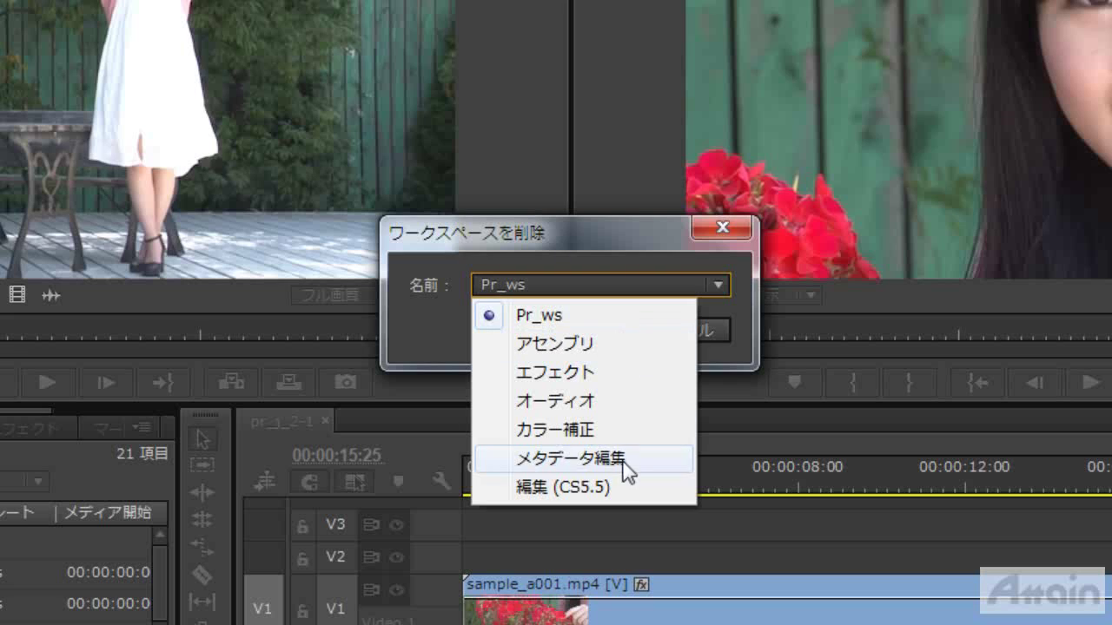
pyautogui.click(632, 237)
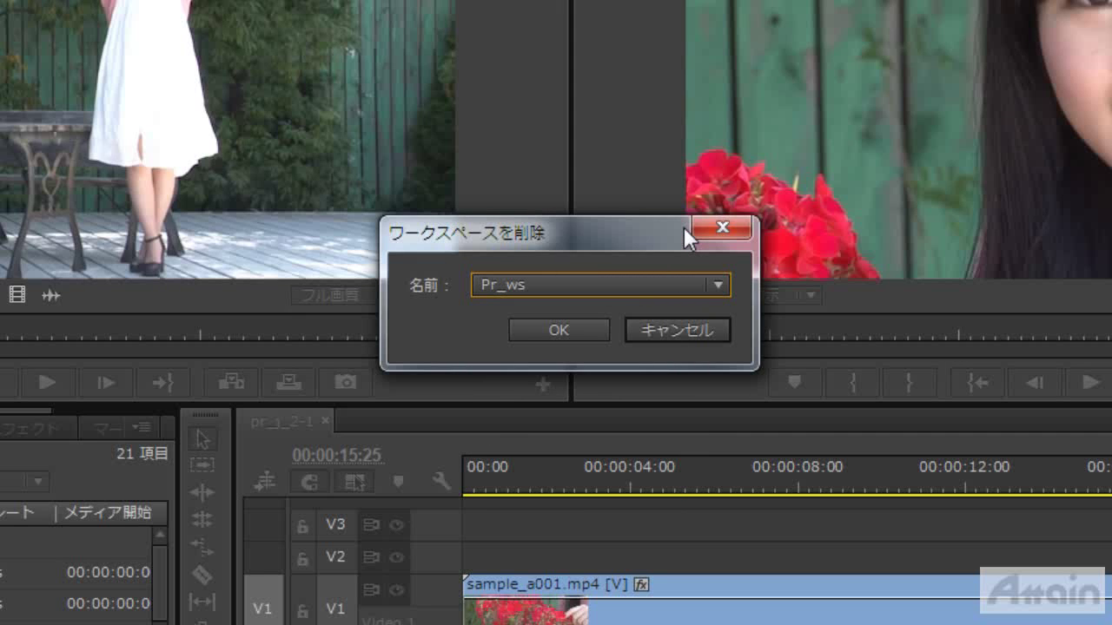
pyautogui.click(606, 321)
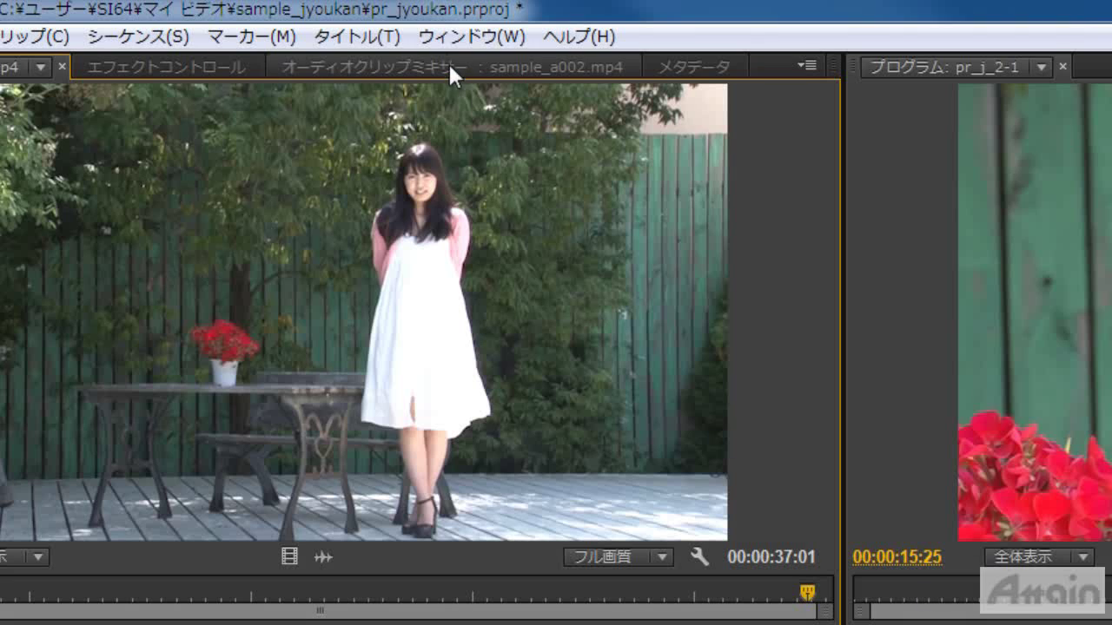
pyautogui.click(448, 40)
pyautogui.moveTo(449, 65)
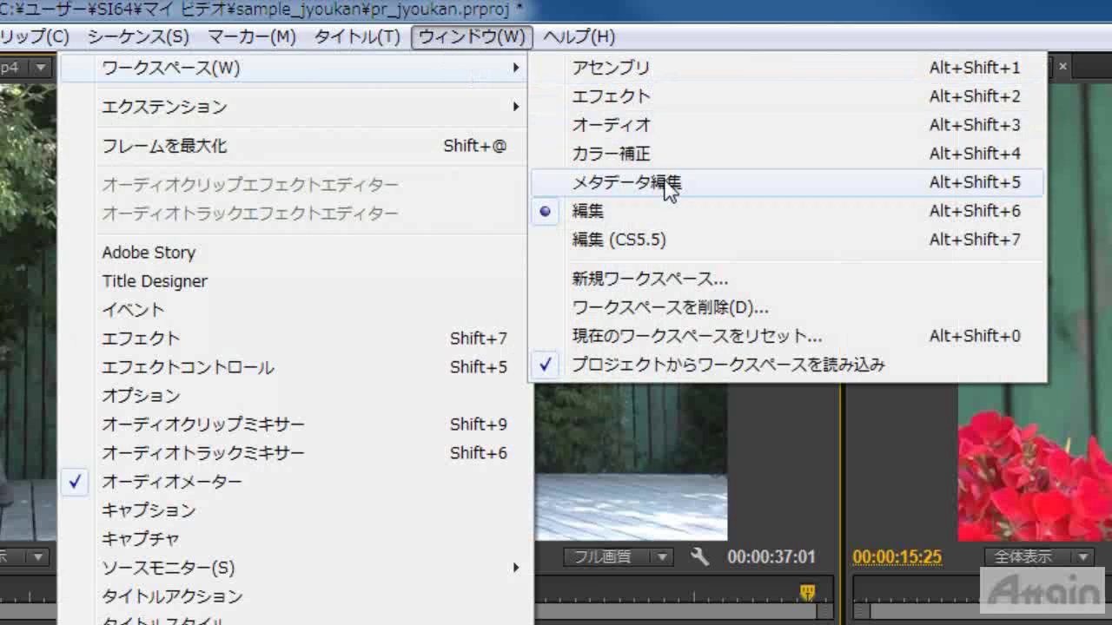
pyautogui.click(698, 217)
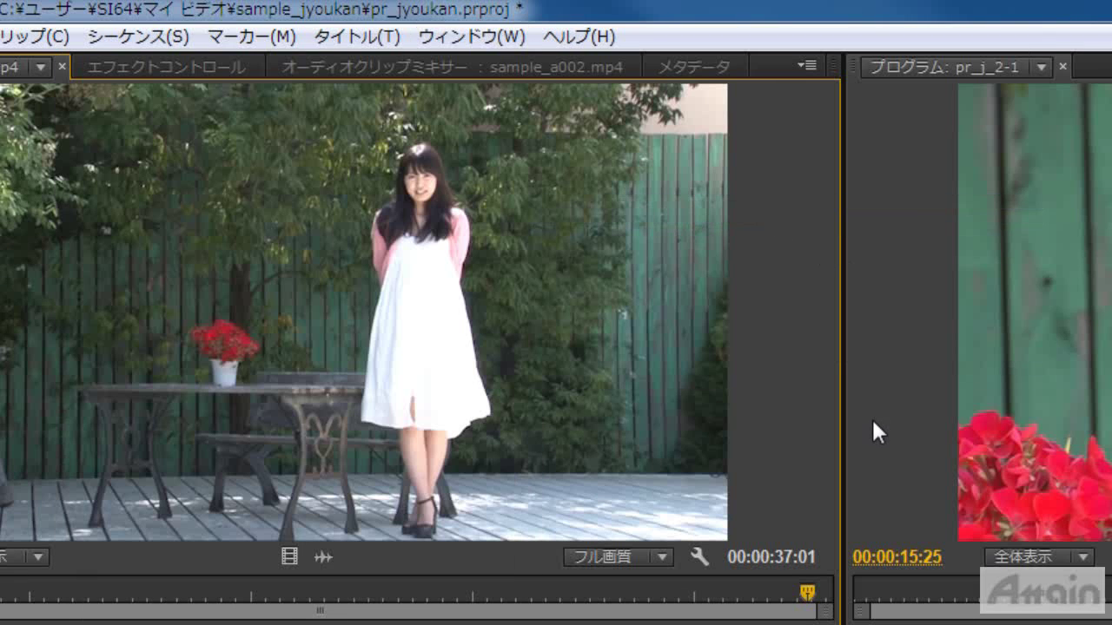